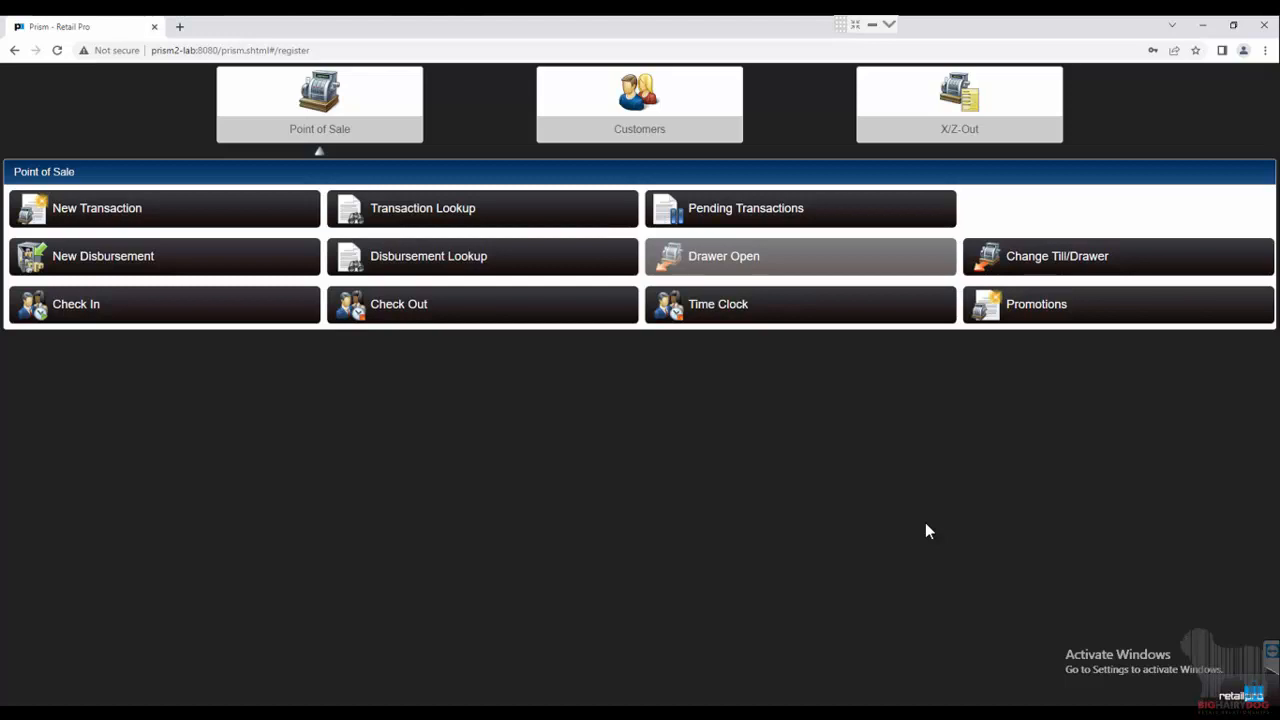
# Start a new sale, run an unfiltered inventory search, and review the five-item results grid before closing it.
pyautogui.click(165, 211)
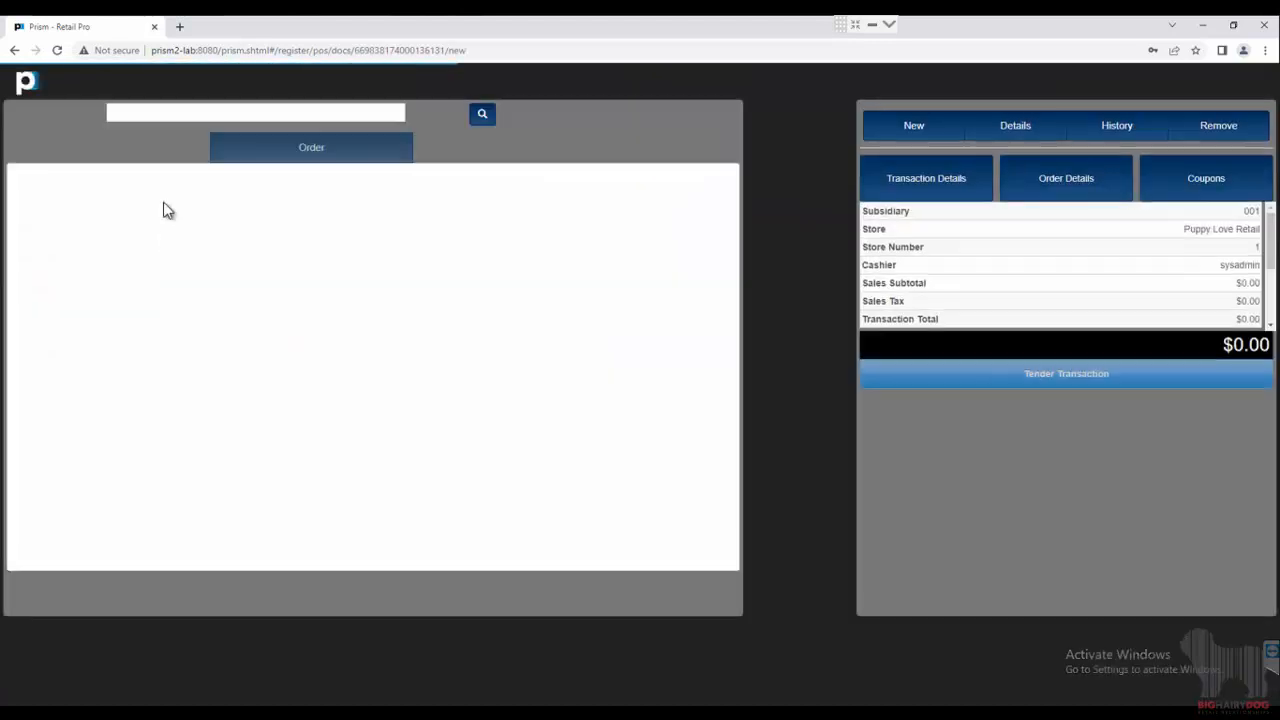
pyautogui.click(480, 117)
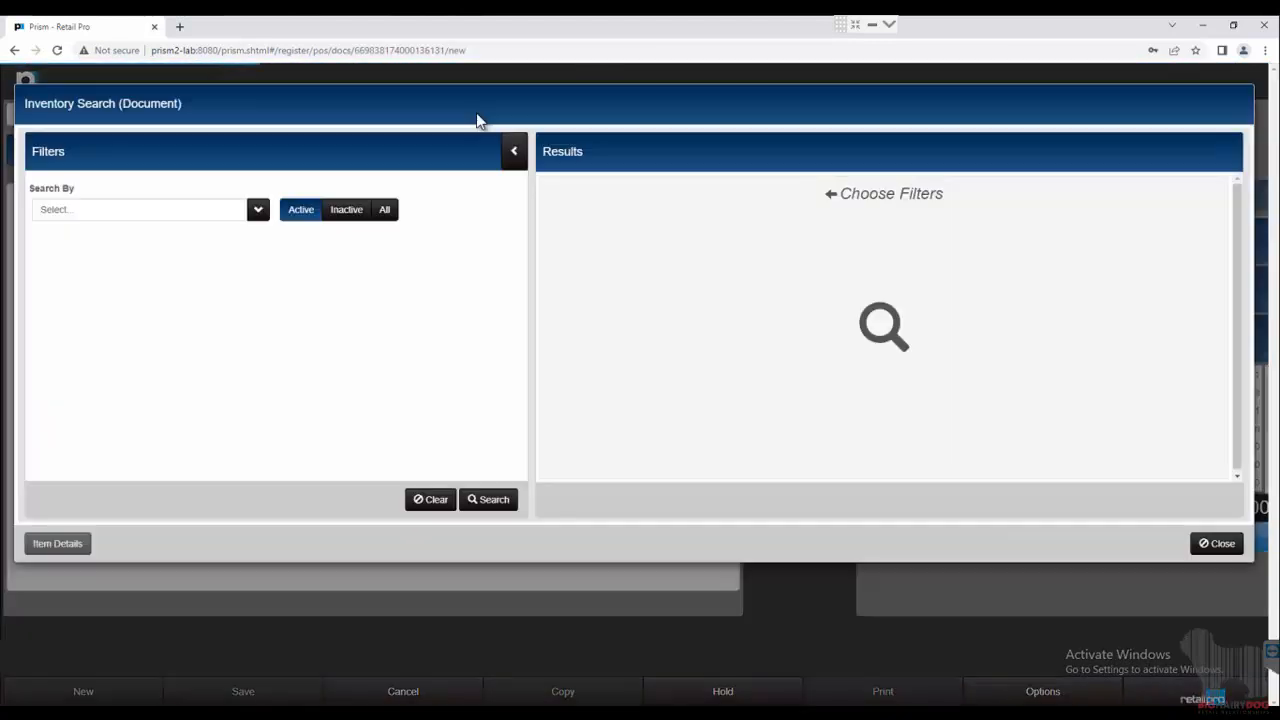
pyautogui.click(487, 510)
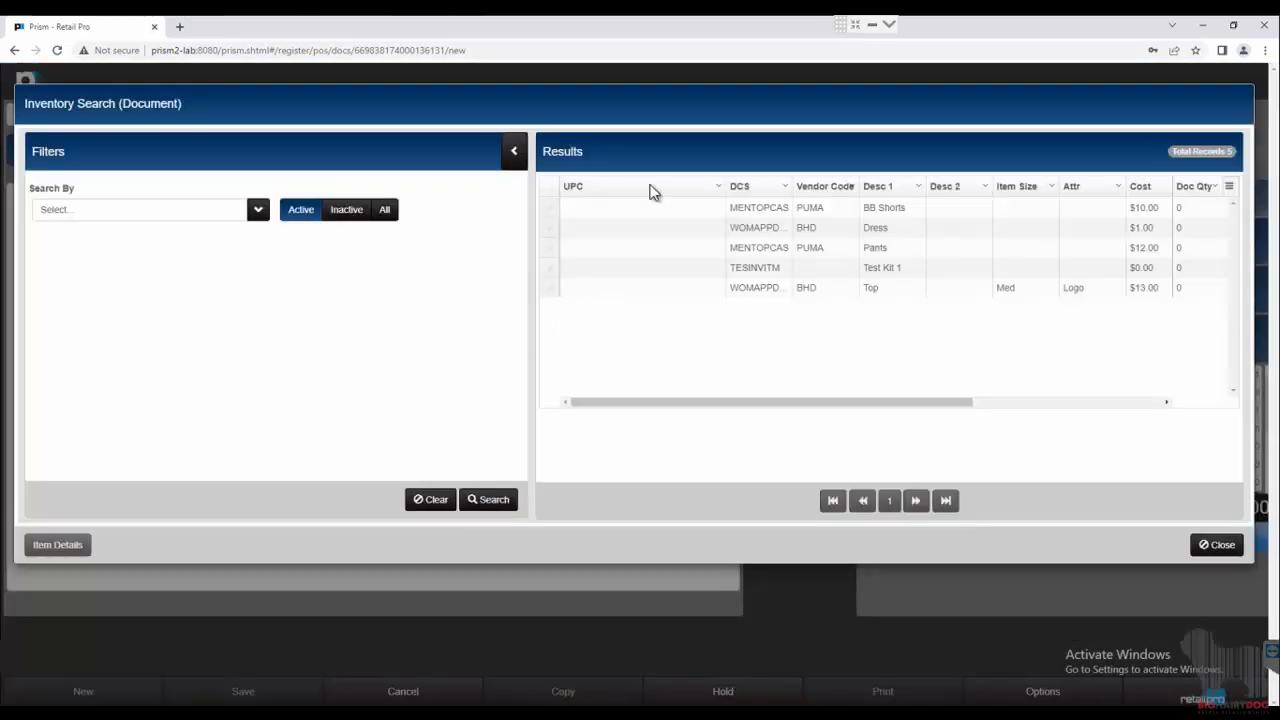
pyautogui.click(514, 151)
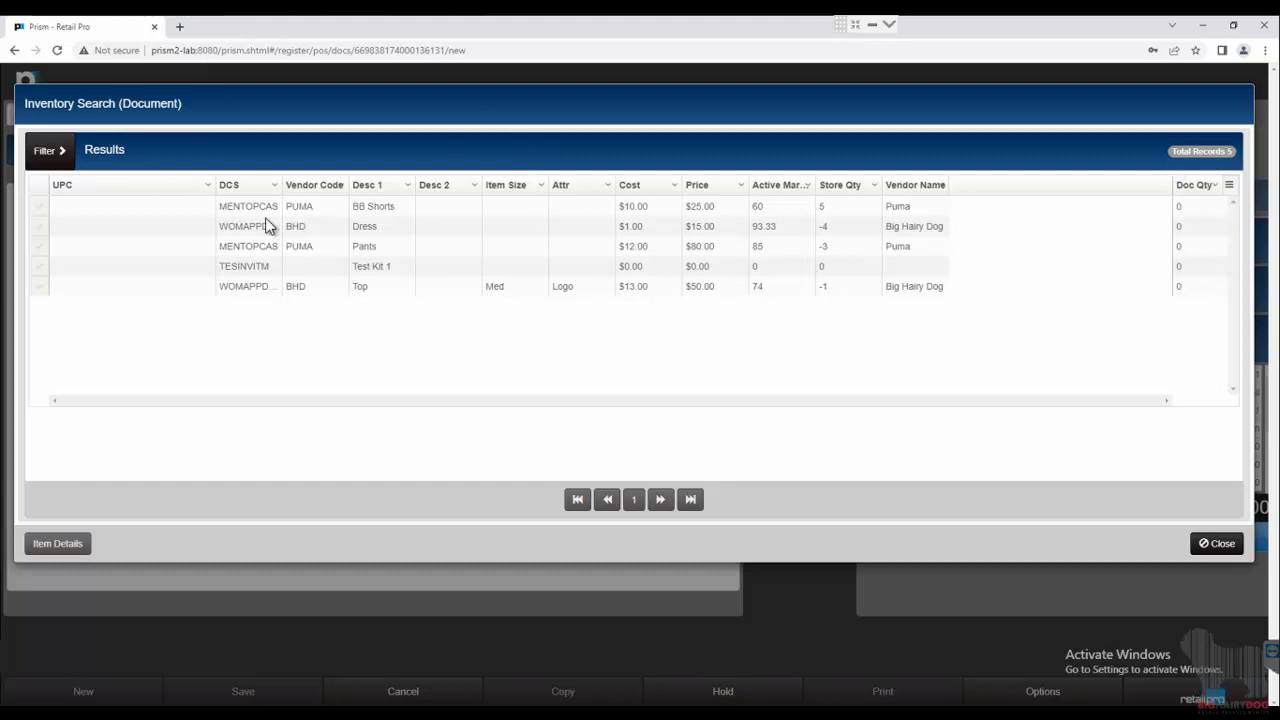
pyautogui.moveTo(25, 106); pyautogui.dragTo(180, 106)
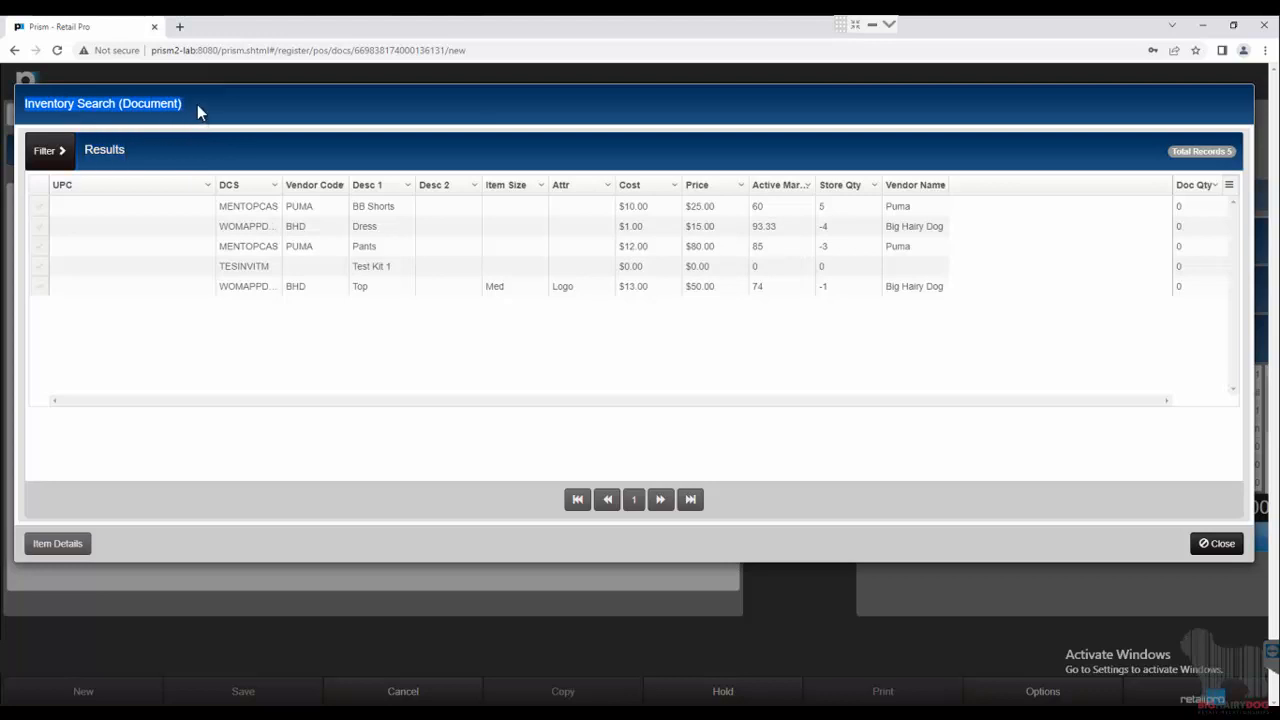
pyautogui.click(1207, 550)
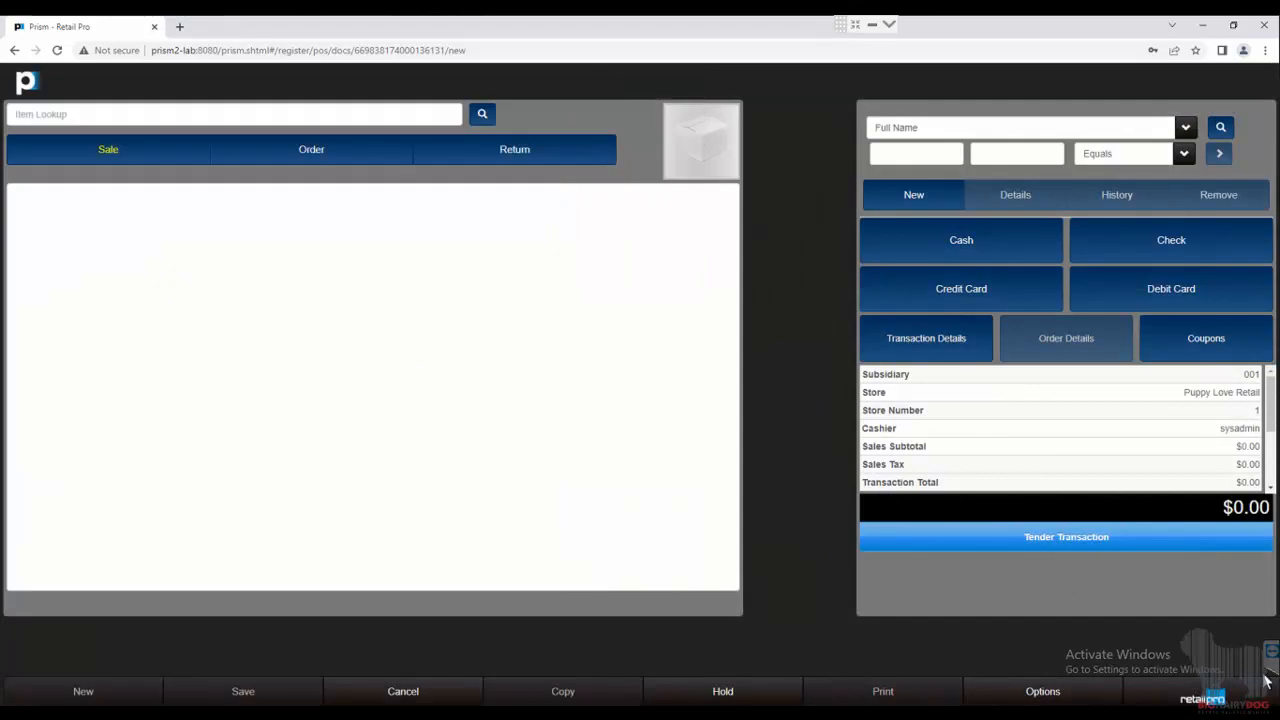
# Go to Administration Console > Node Preferences > Grid Formats from the Prism menu.
pyautogui.click(1237, 700)
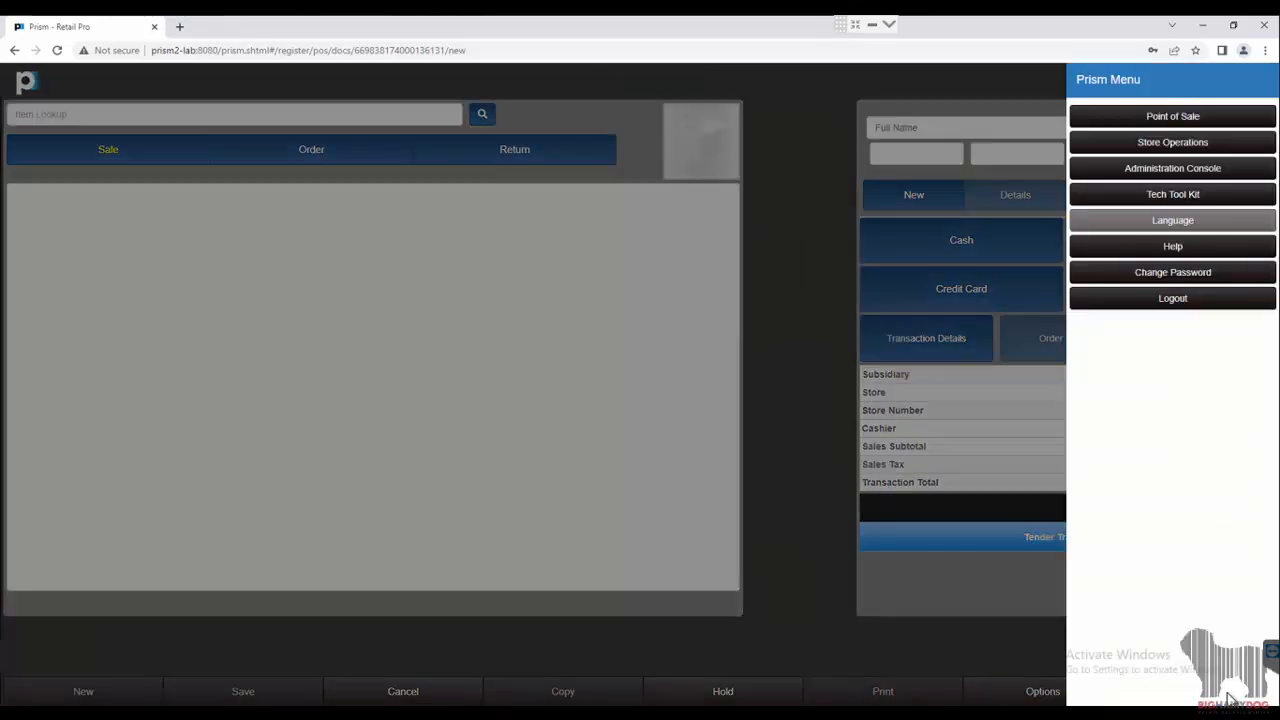
pyautogui.click(1186, 175)
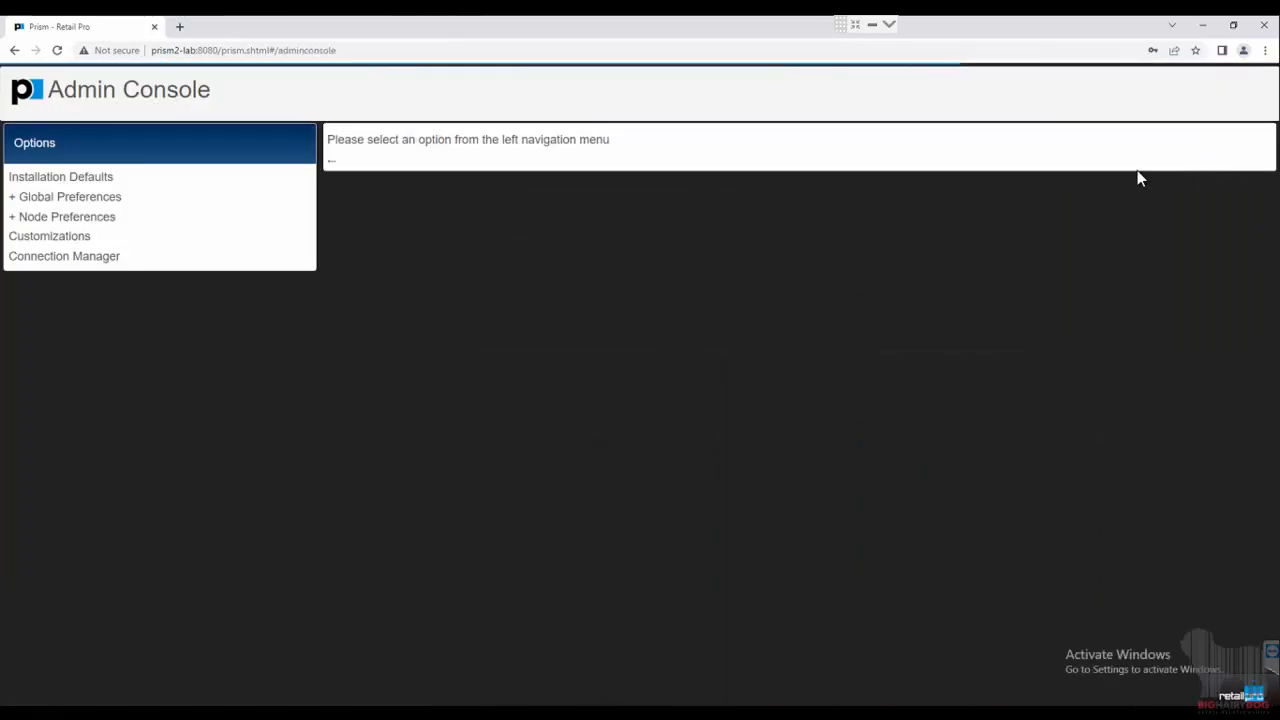
pyautogui.click(42, 222)
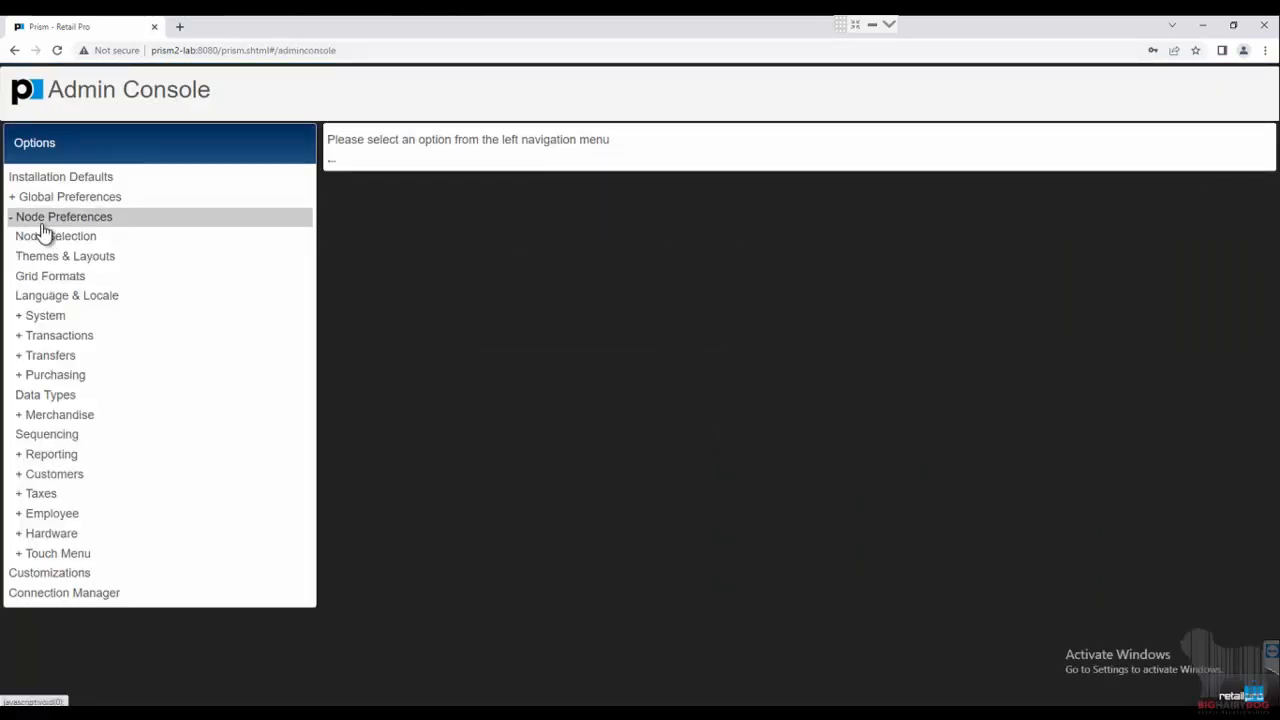
pyautogui.click(51, 280)
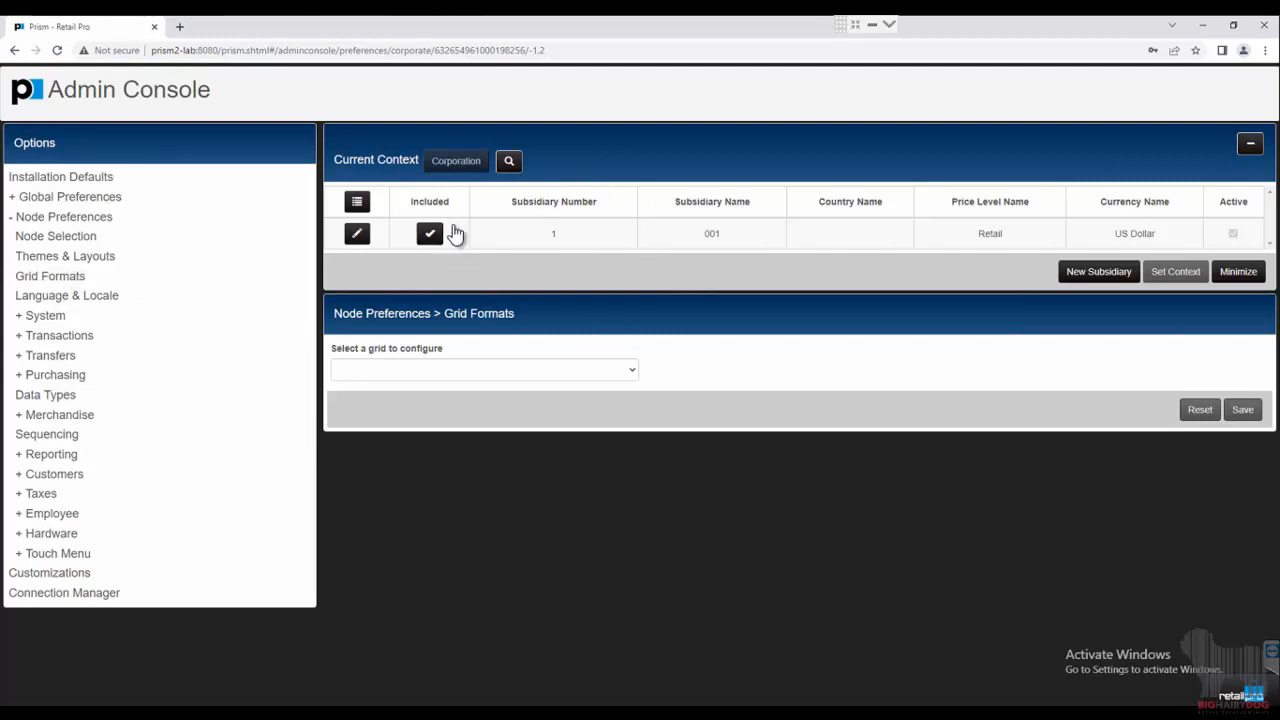
# Pick Inventory Search (Document) from the list of configurable grids.
pyautogui.click(548, 371)
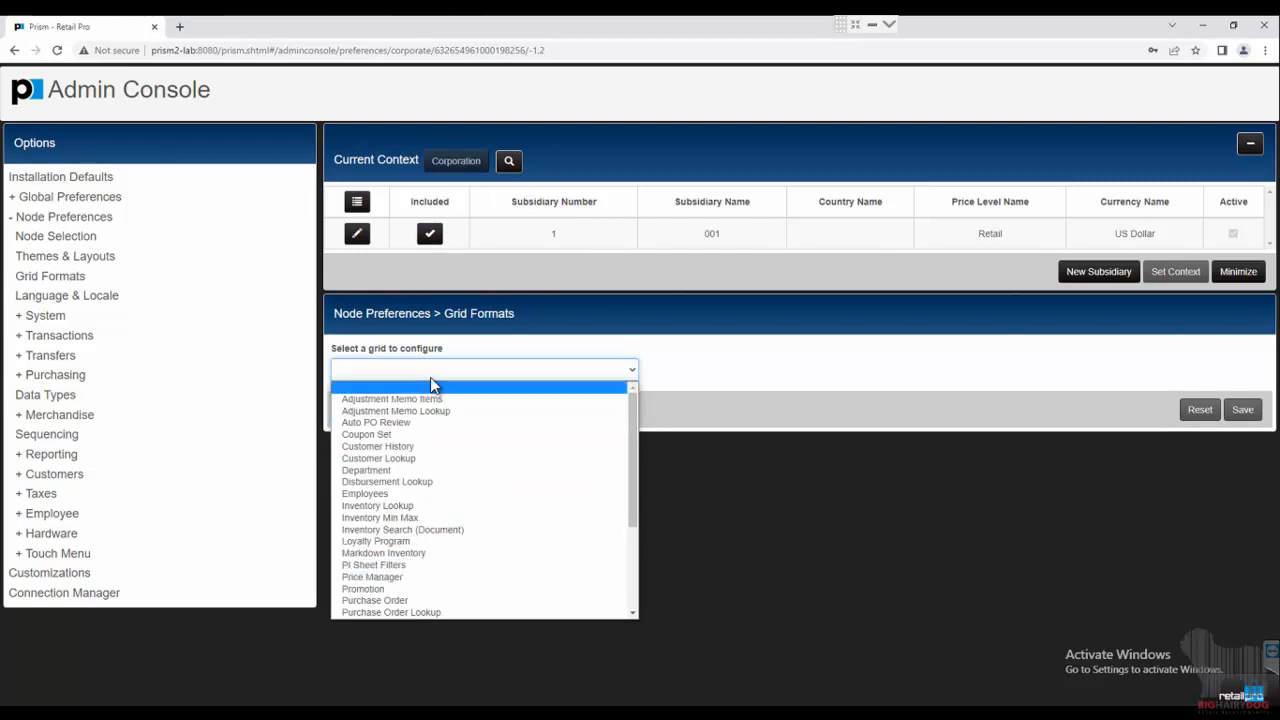
pyautogui.scroll(-3, 435, 431)
pyautogui.scroll(3, 435, 431)
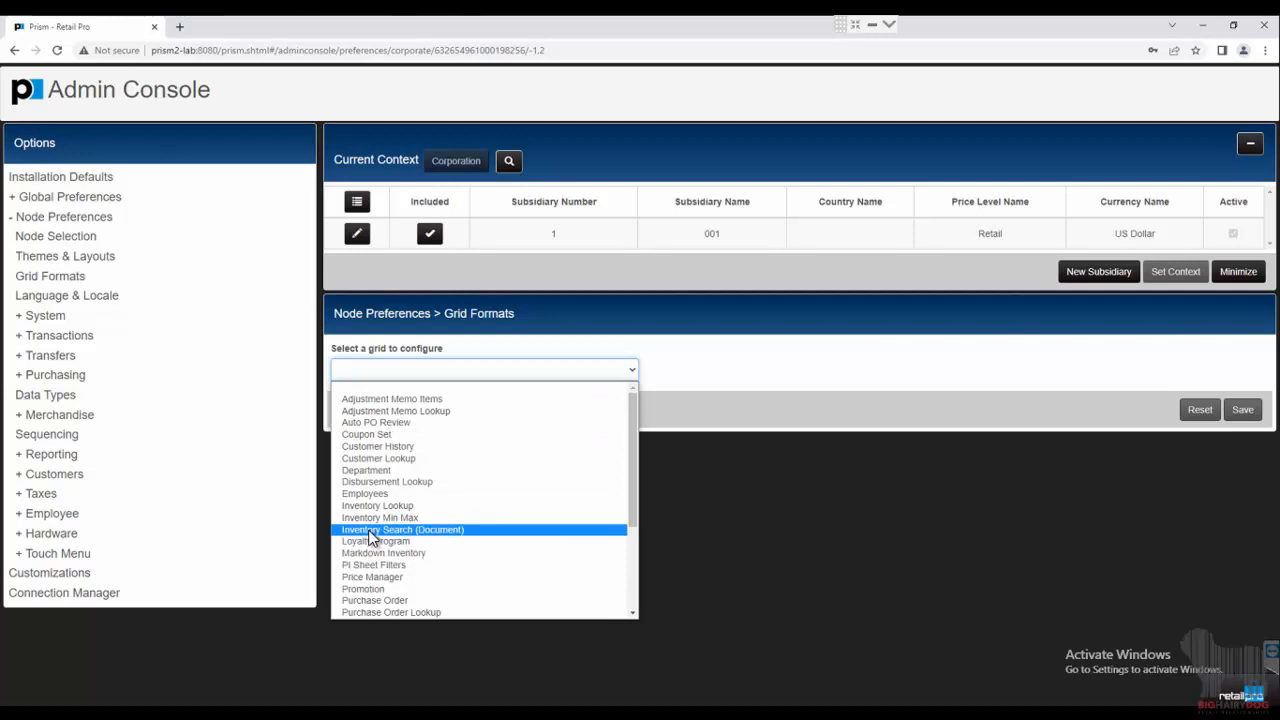
pyautogui.click(423, 531)
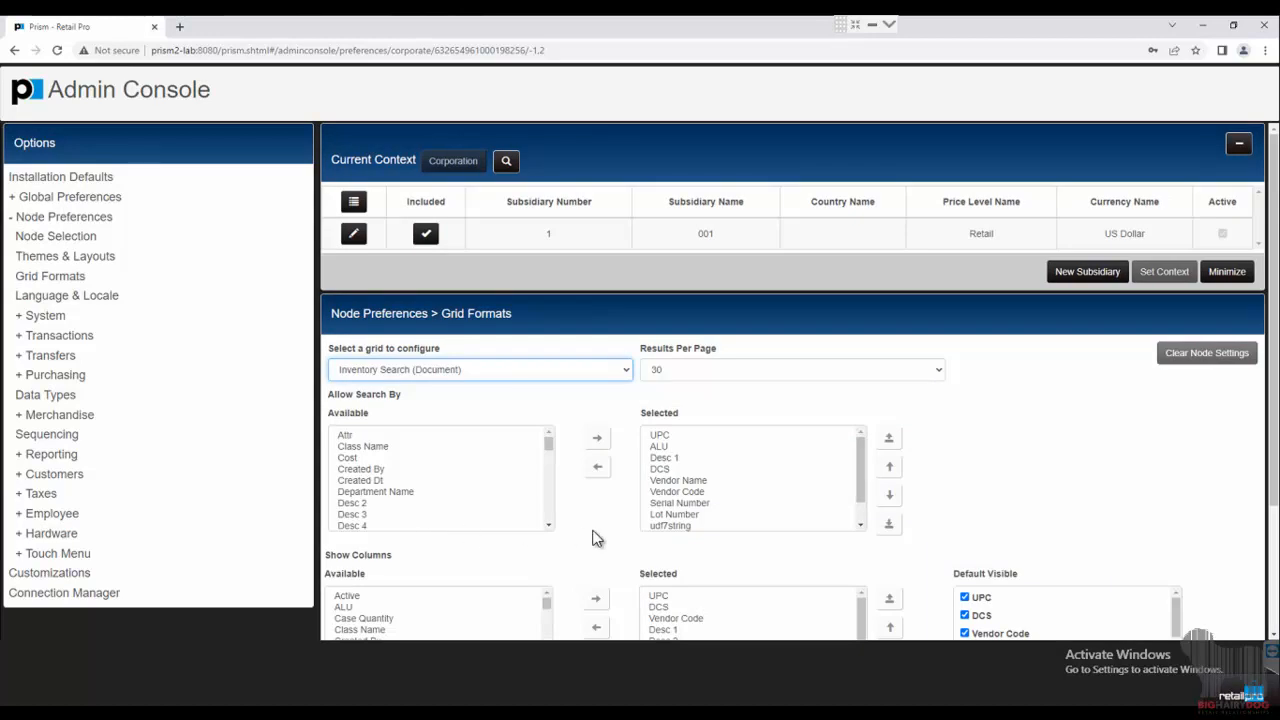
# Remove Vendor Code from Allow Search By, leaving fields such as UPC, ALU, Desc 1, DCS and Vendor Name.
pyautogui.scroll(-2, 593, 538)
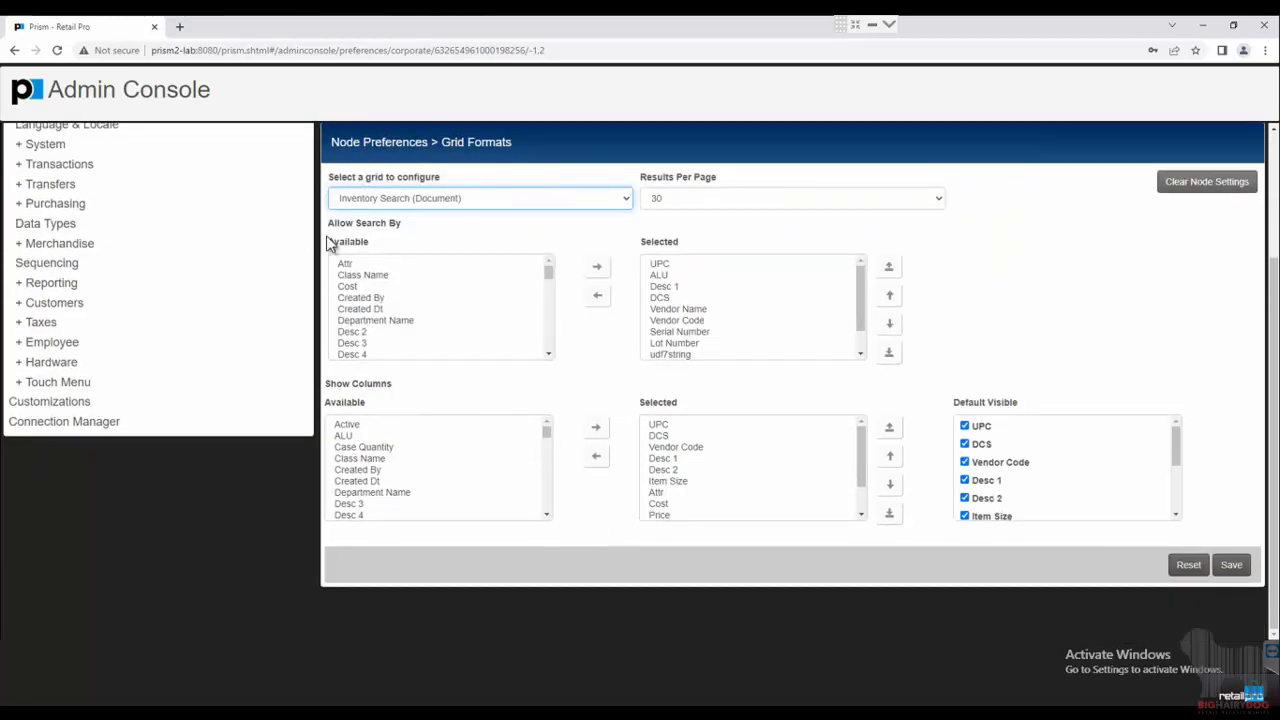
pyautogui.moveTo(326, 229); pyautogui.dragTo(437, 228)
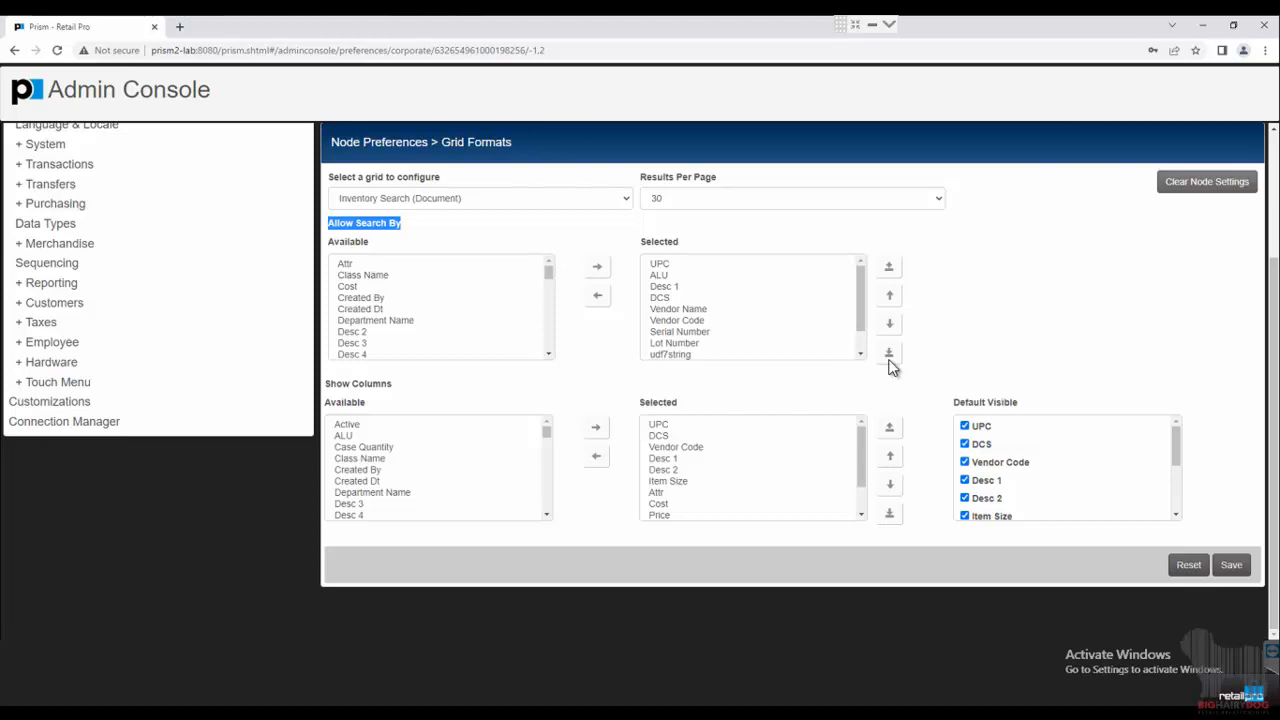
pyautogui.moveTo(688, 310)
pyautogui.mouseDown()
pyautogui.moveTo(681, 329)
pyautogui.moveTo(686, 291)
pyautogui.moveTo(688, 309)
pyautogui.mouseUp()
pyautogui.click(690, 320)
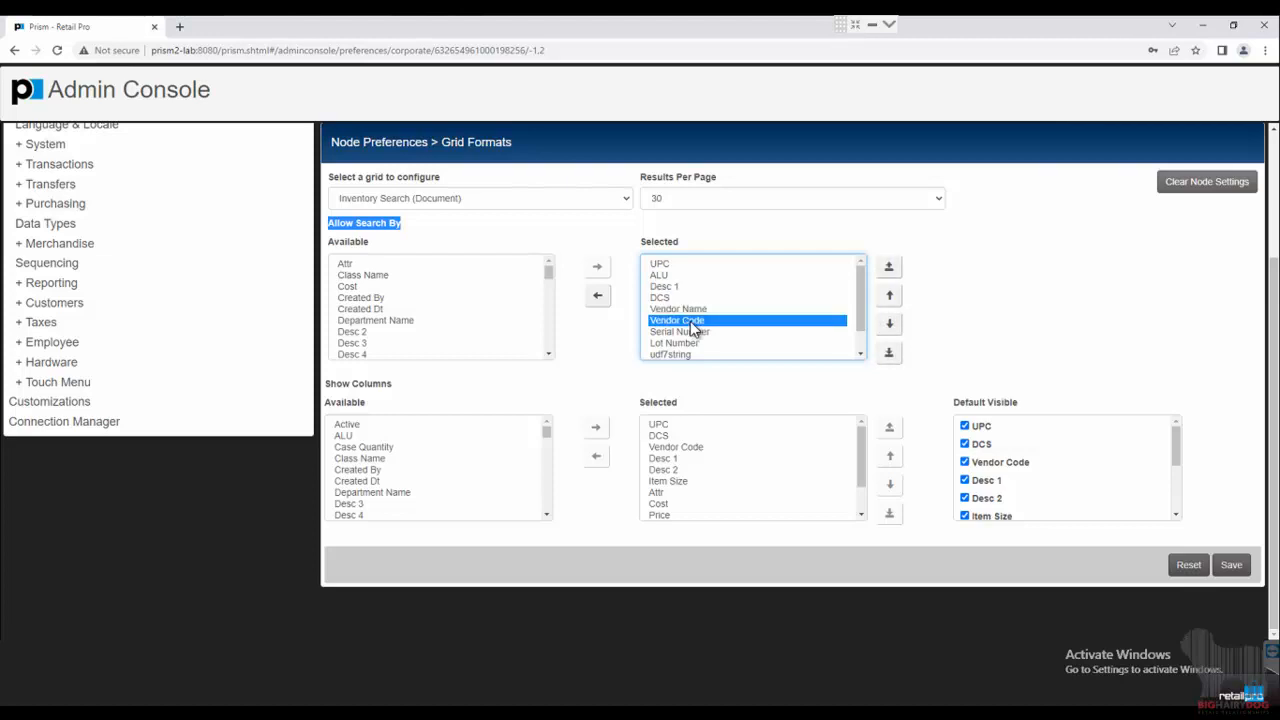
pyautogui.click(899, 272)
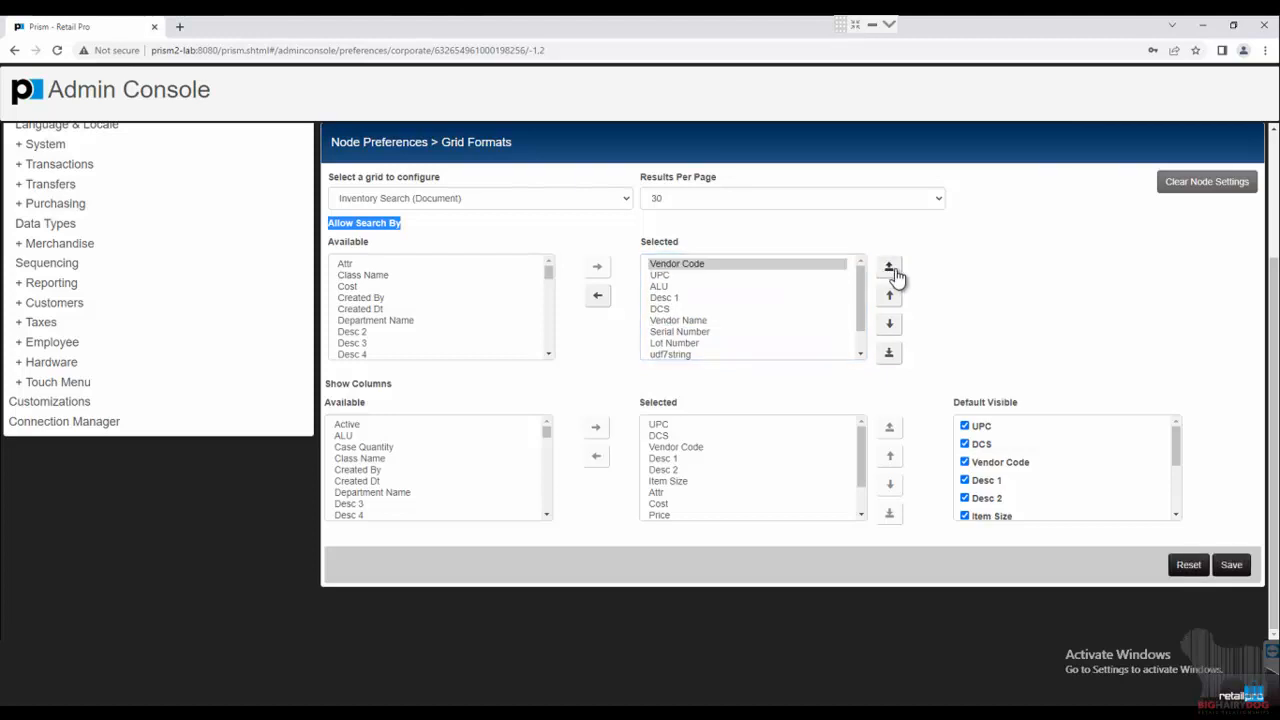
pyautogui.click(889, 326)
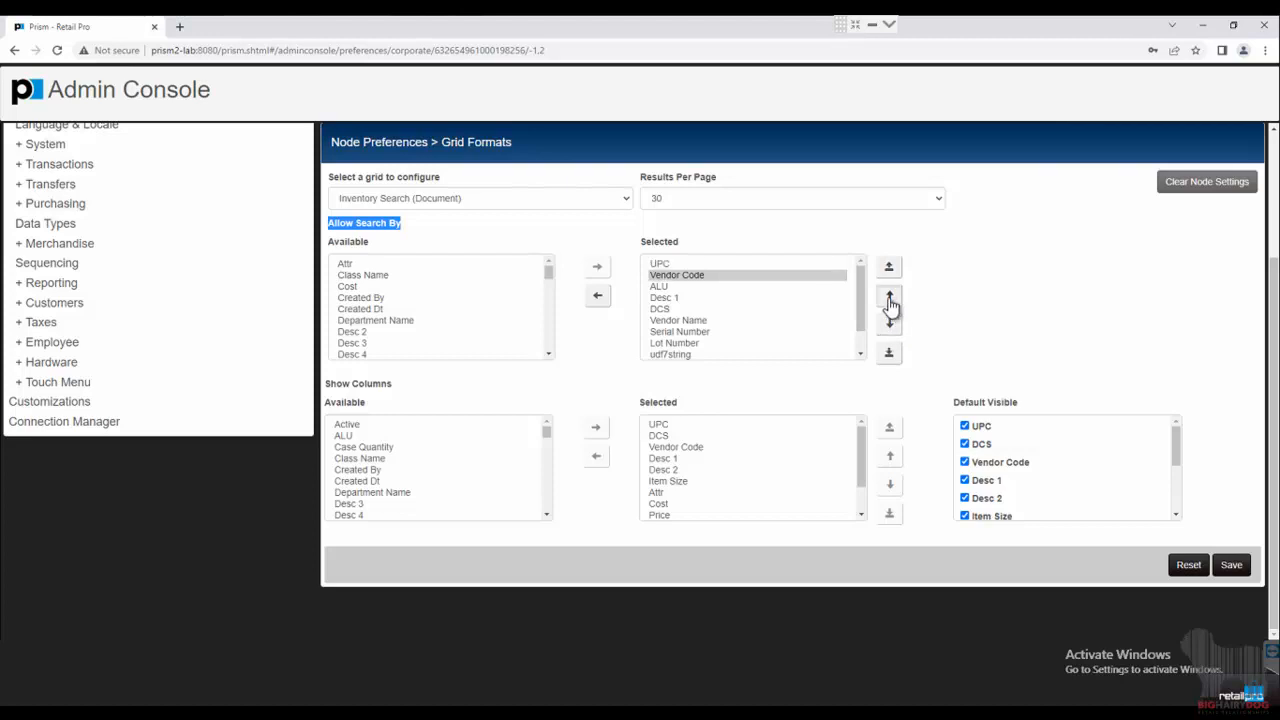
pyautogui.click(889, 298)
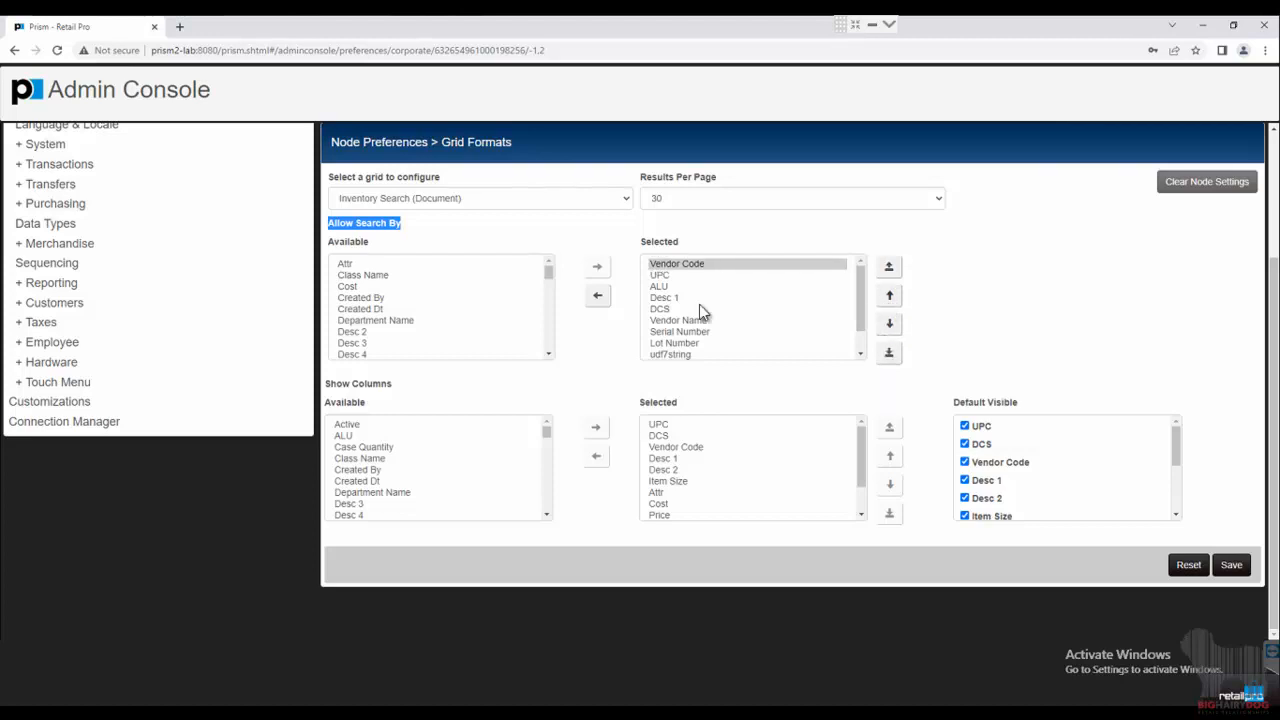
pyautogui.click(597, 303)
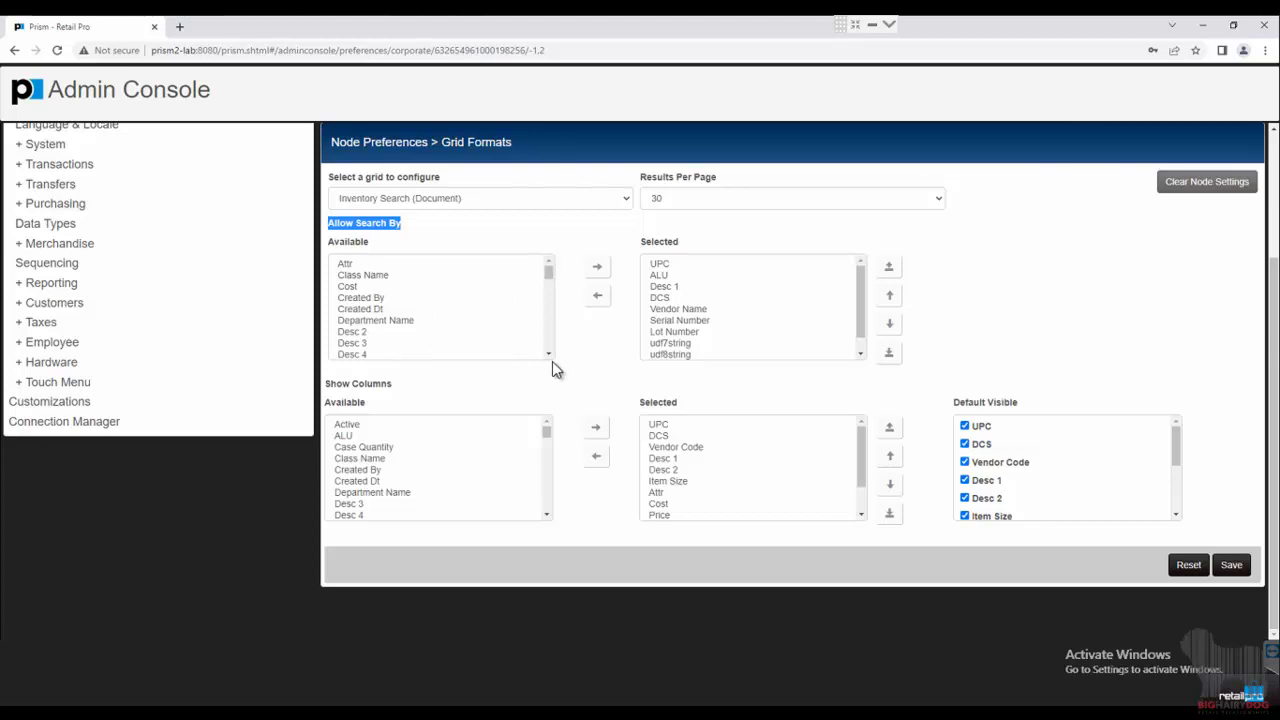
pyautogui.moveTo(548, 355); pyautogui.dragTo(569, 218)
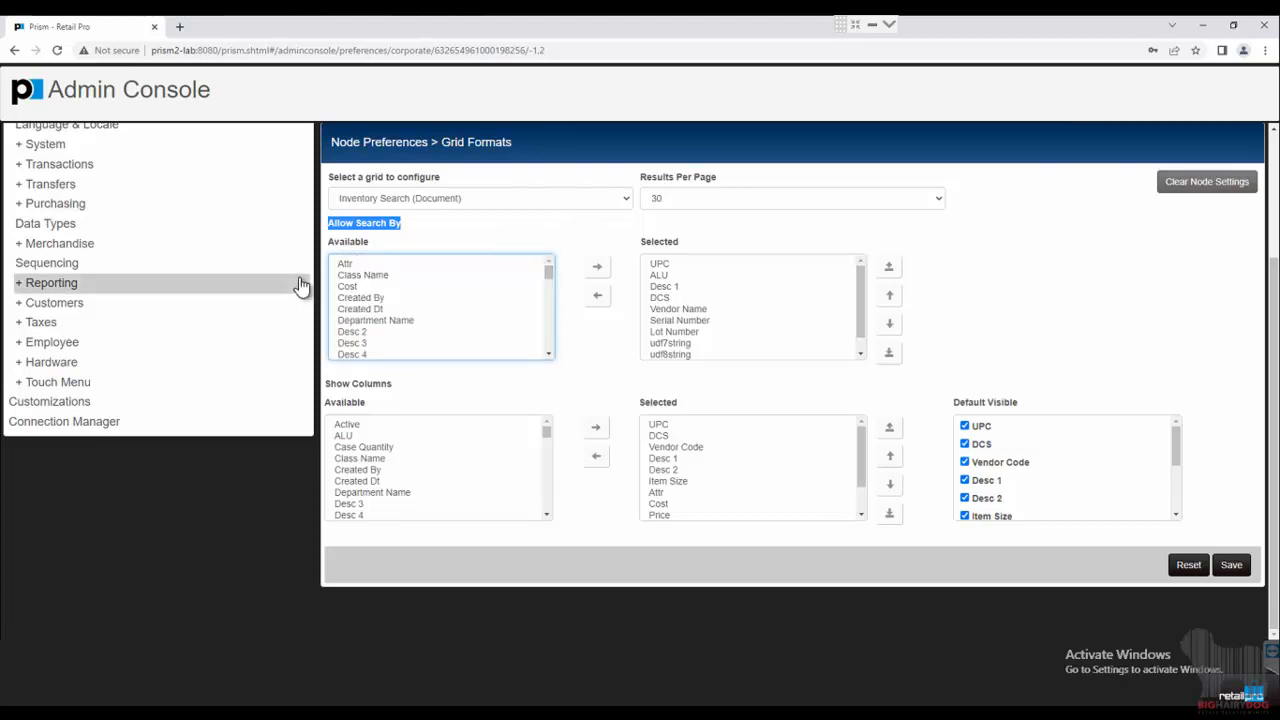
pyautogui.click(343, 266)
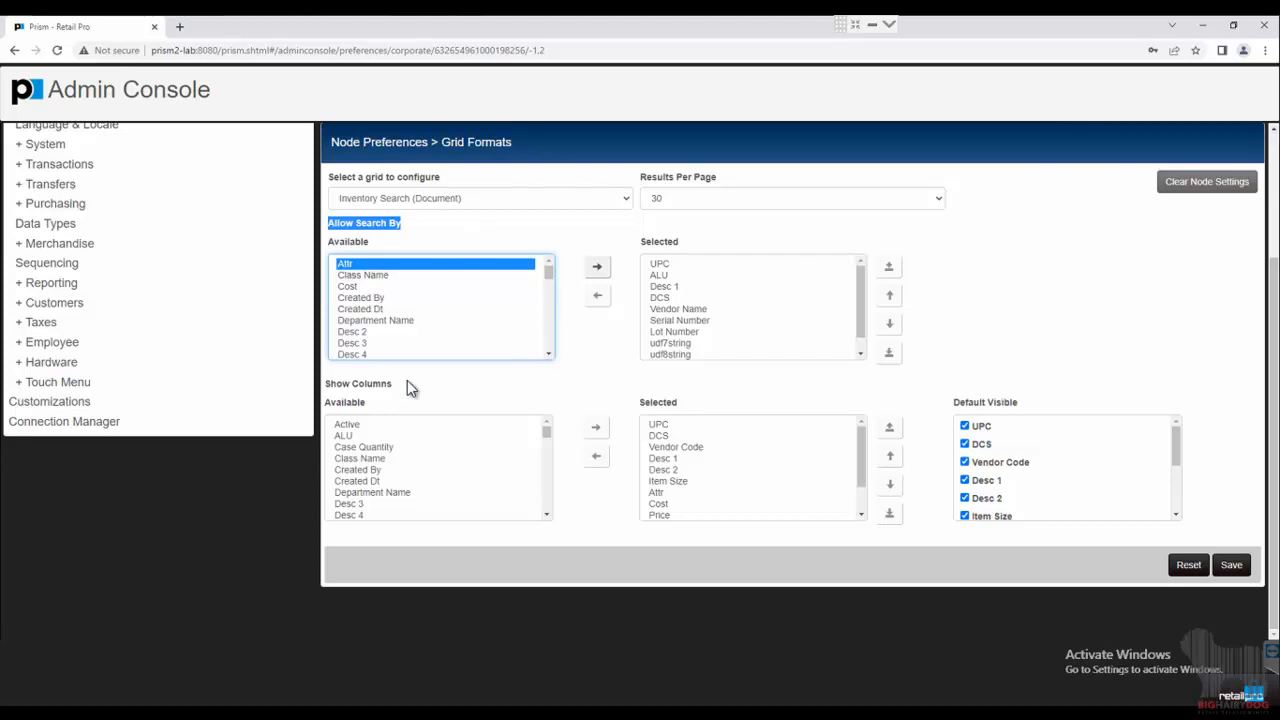
pyautogui.moveTo(328, 388); pyautogui.dragTo(366, 395)
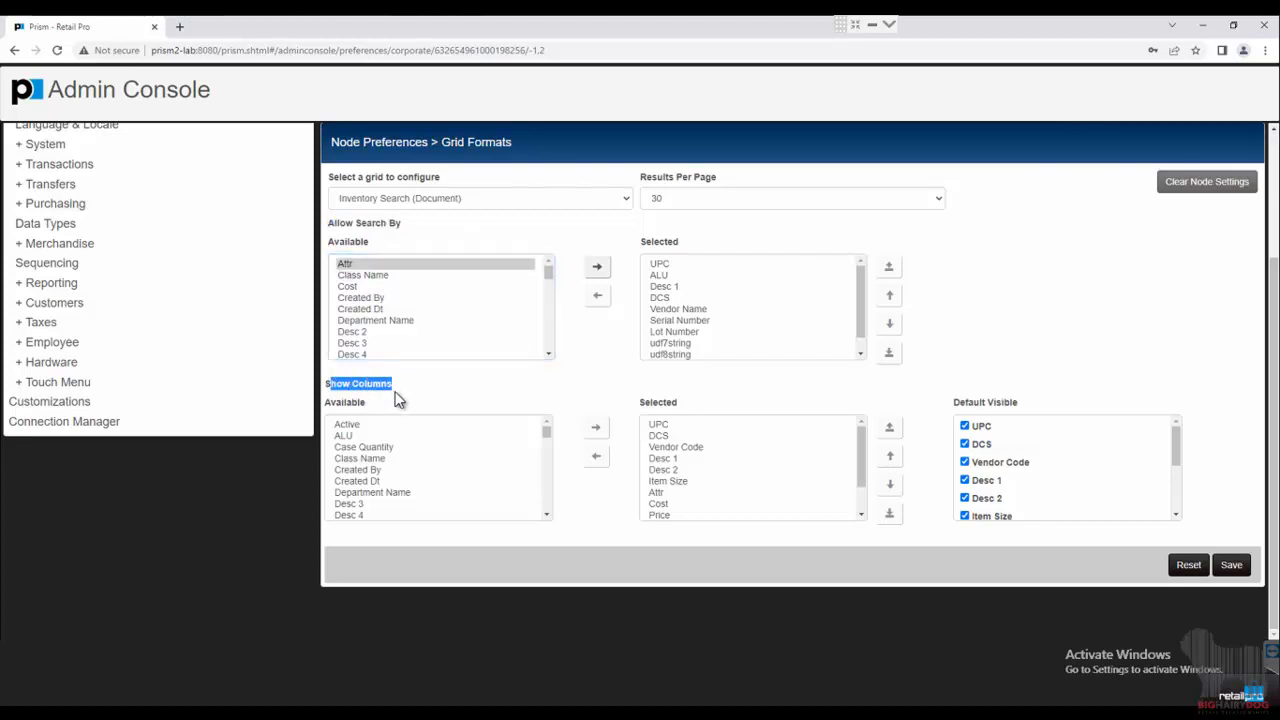
# Make the UPC column hidden by default in Show Columns.
pyautogui.click(420, 393)
pyautogui.click(658, 426)
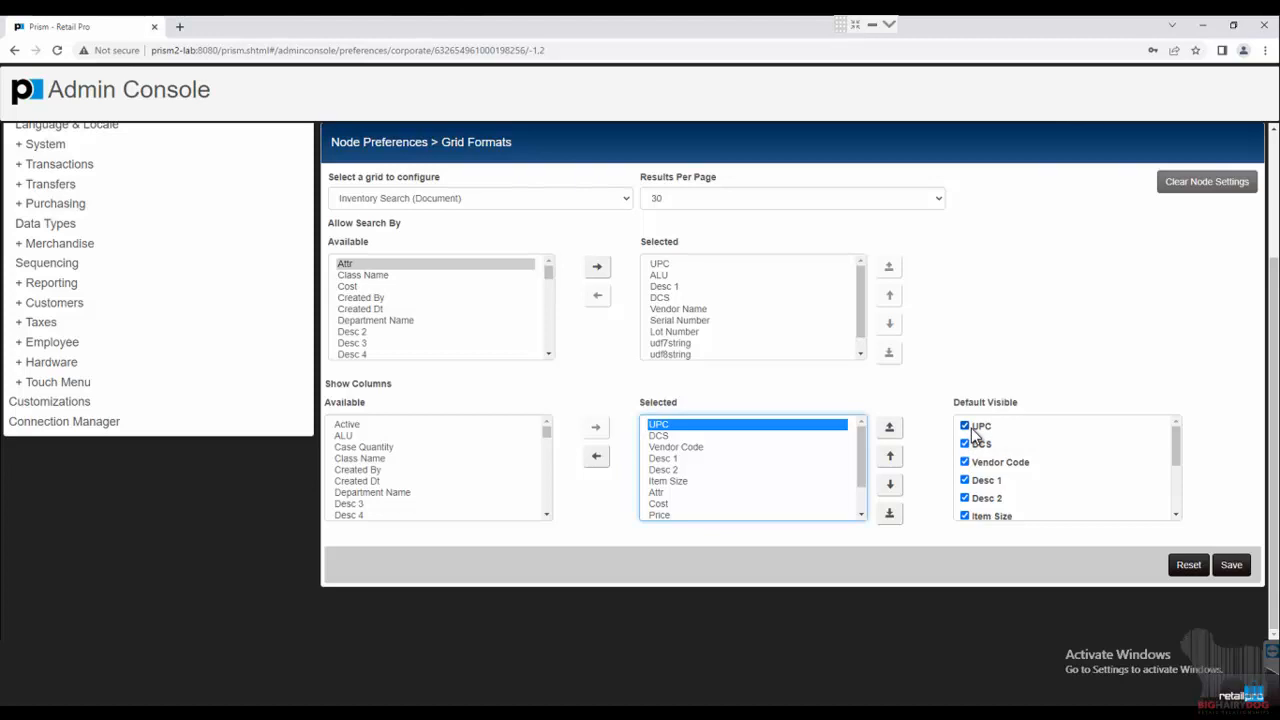
pyautogui.press('alt')
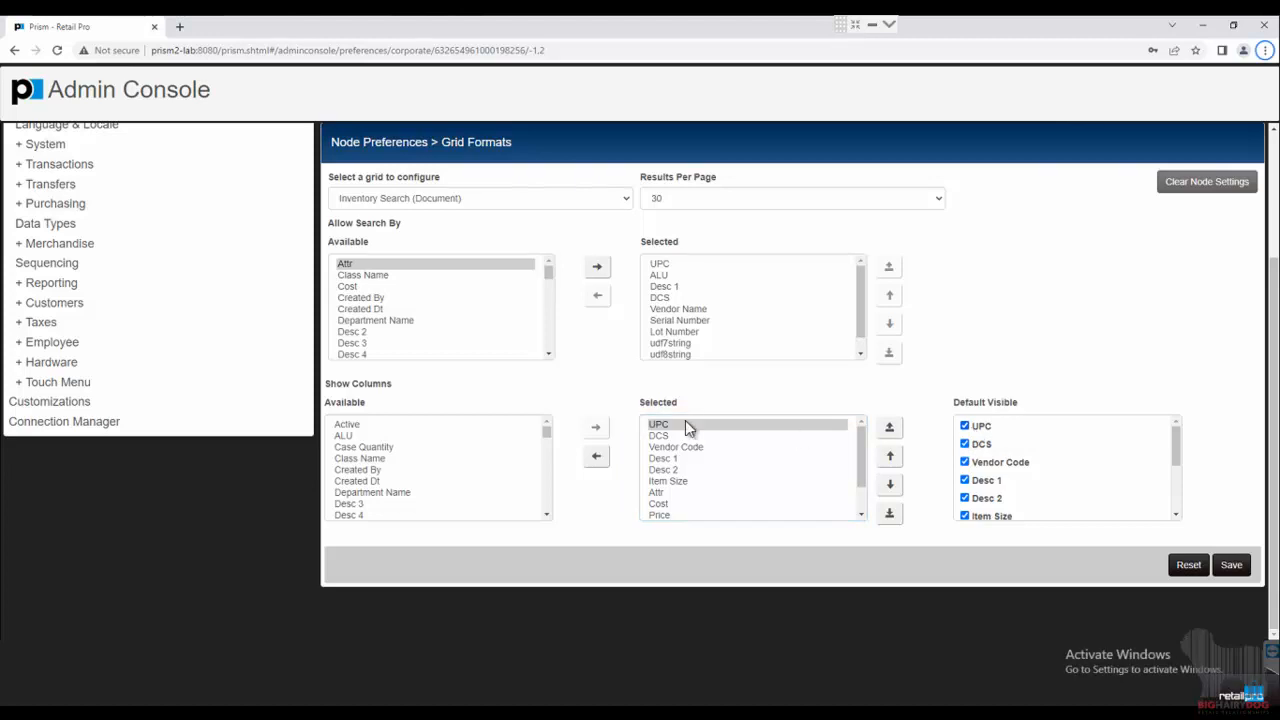
pyautogui.click(965, 428)
# Move Desc 1 to the first column and Desc 2 directly under it.
pyautogui.click(674, 459)
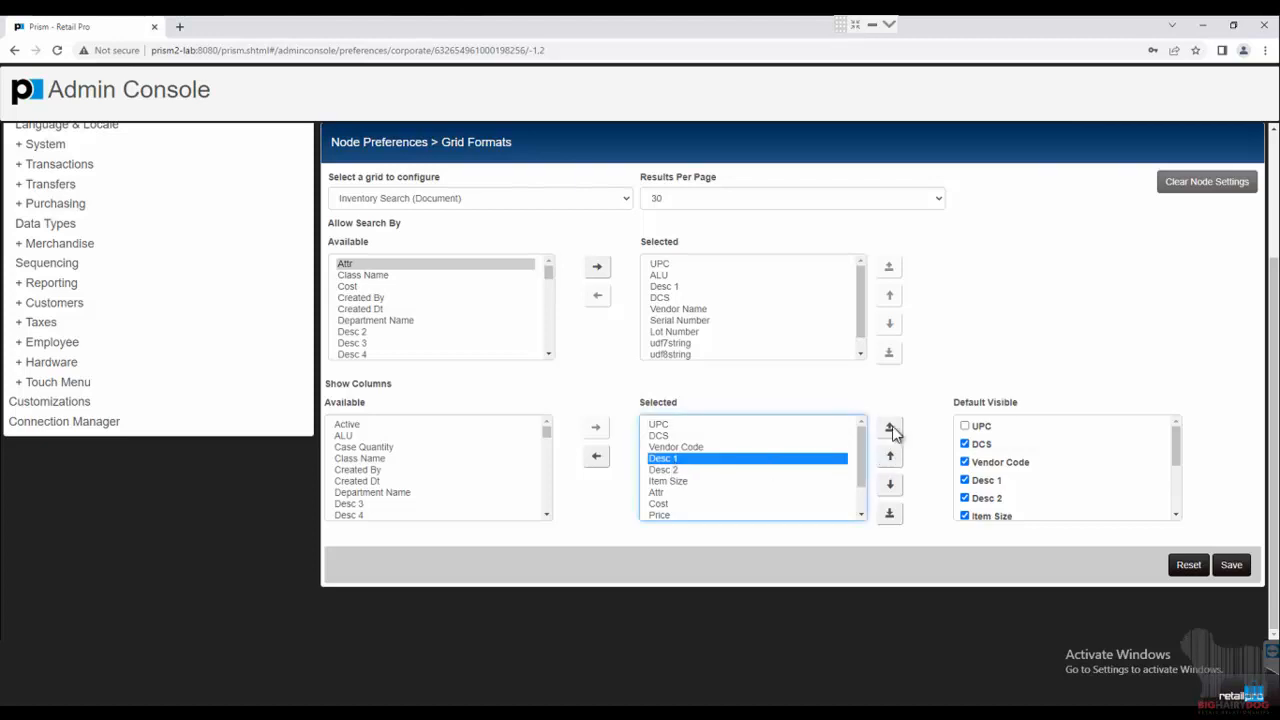
pyautogui.click(891, 428)
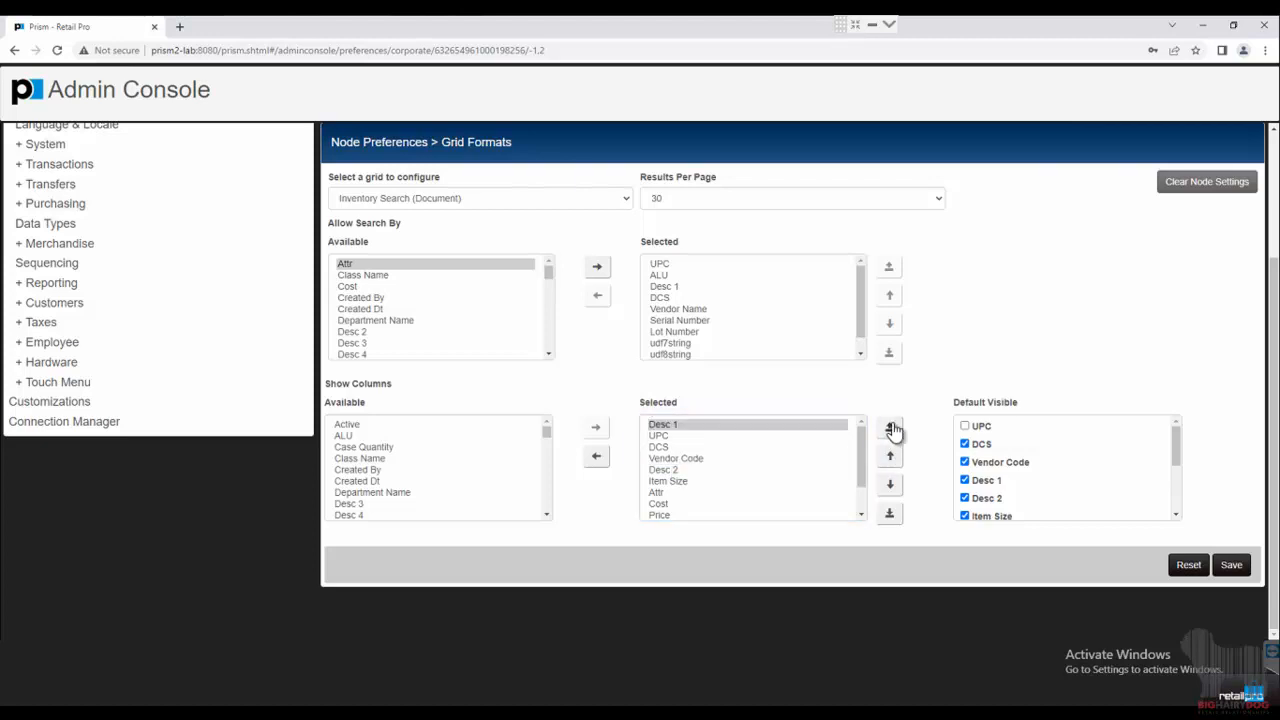
pyautogui.click(668, 469)
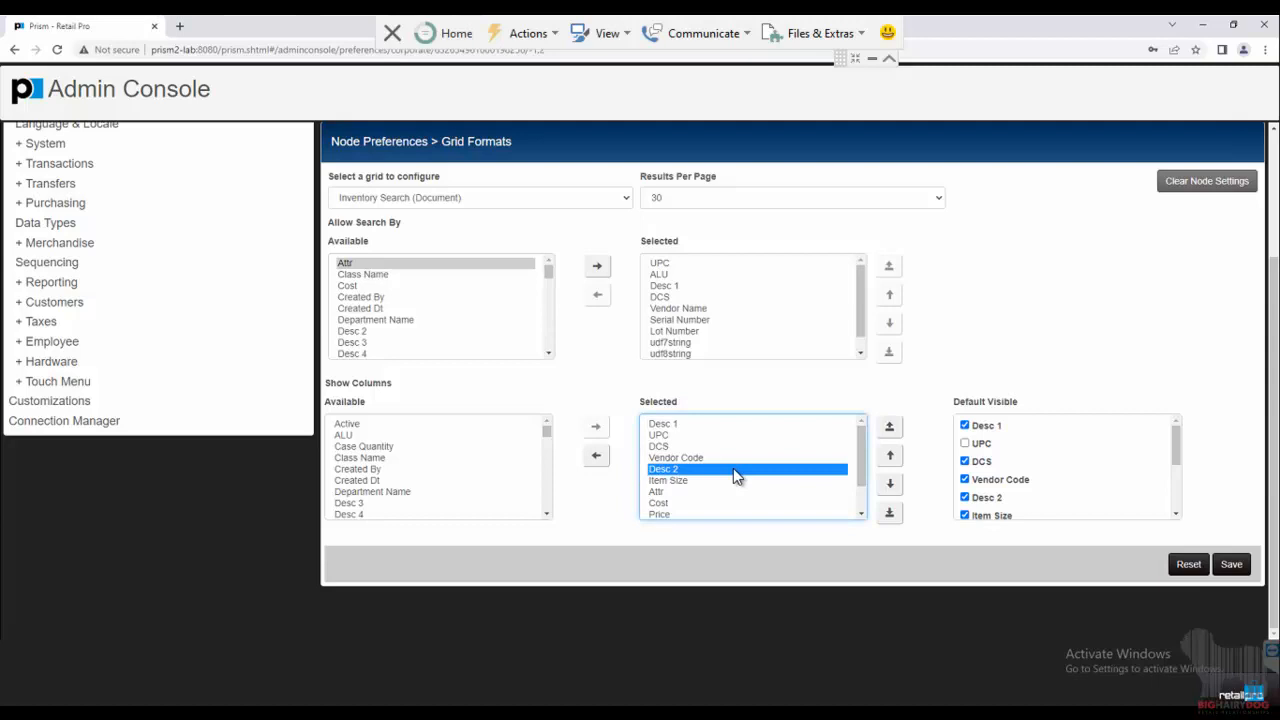
pyautogui.click(889, 455)
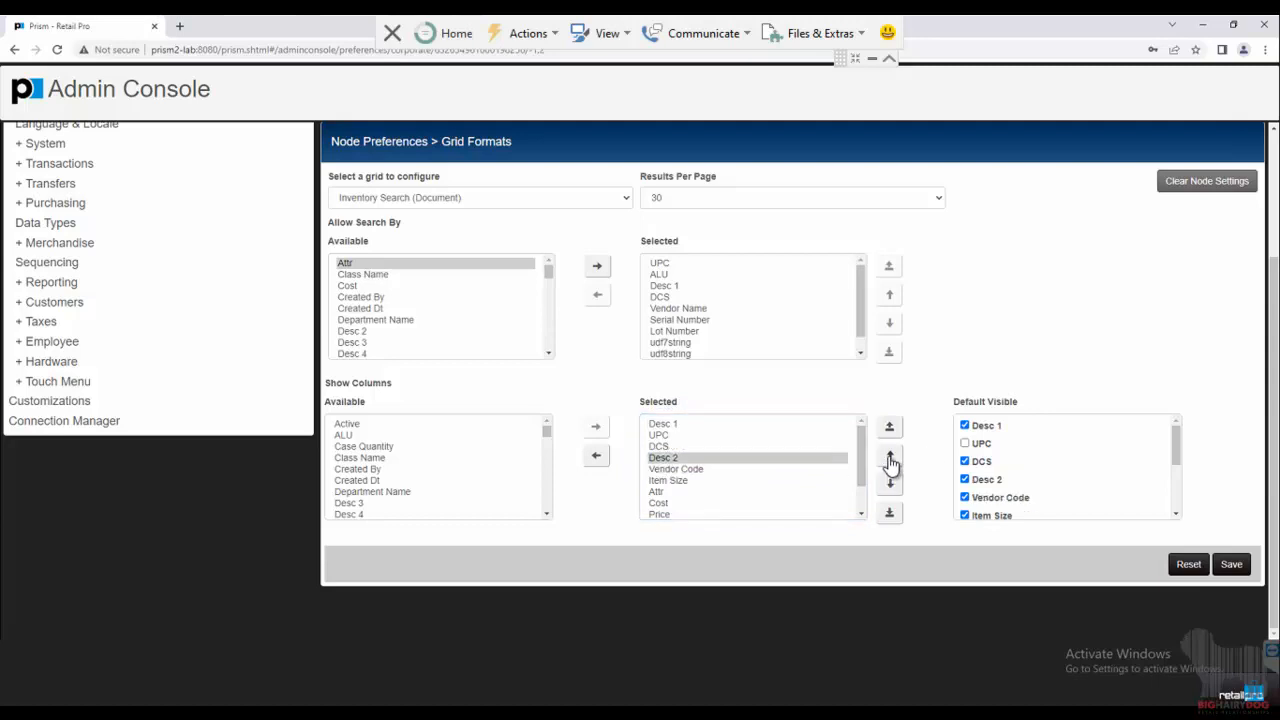
pyautogui.click(889, 458)
pyautogui.click(889, 458)
# Send Vendor Code and then DCS to the end of the columns, and save the grid format.
pyautogui.click(705, 448)
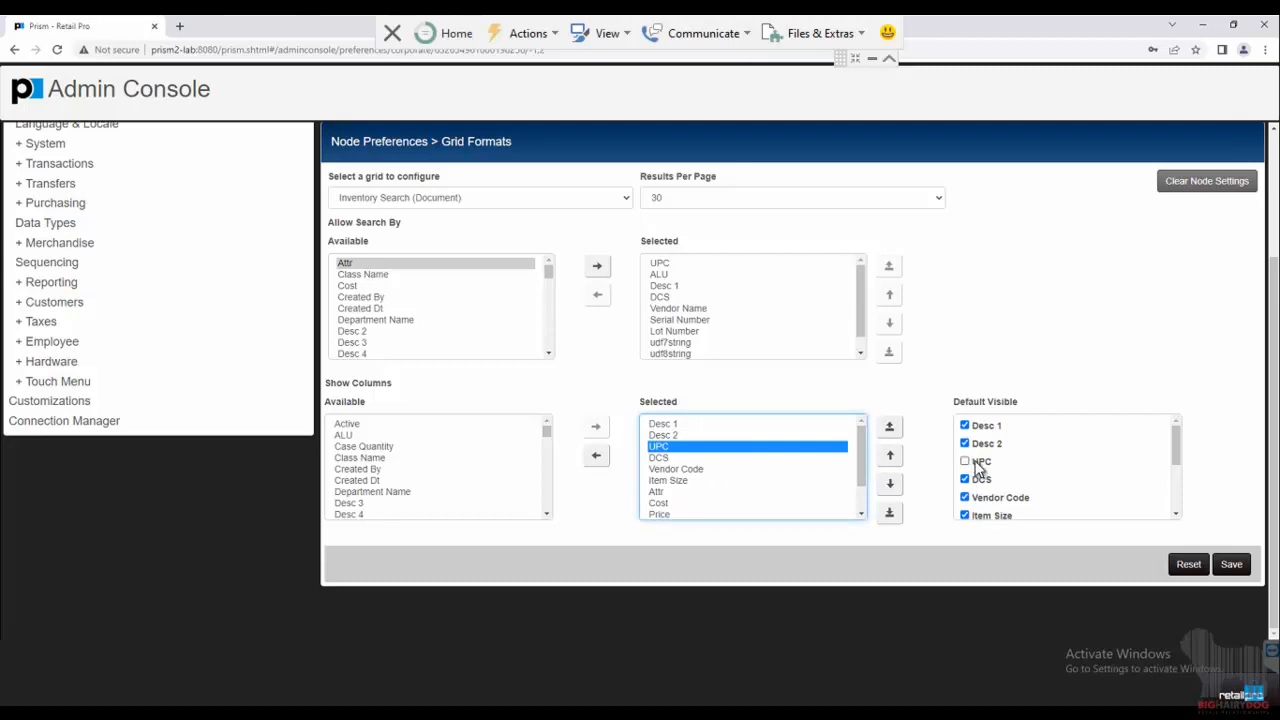
pyautogui.click(683, 470)
pyautogui.click(888, 514)
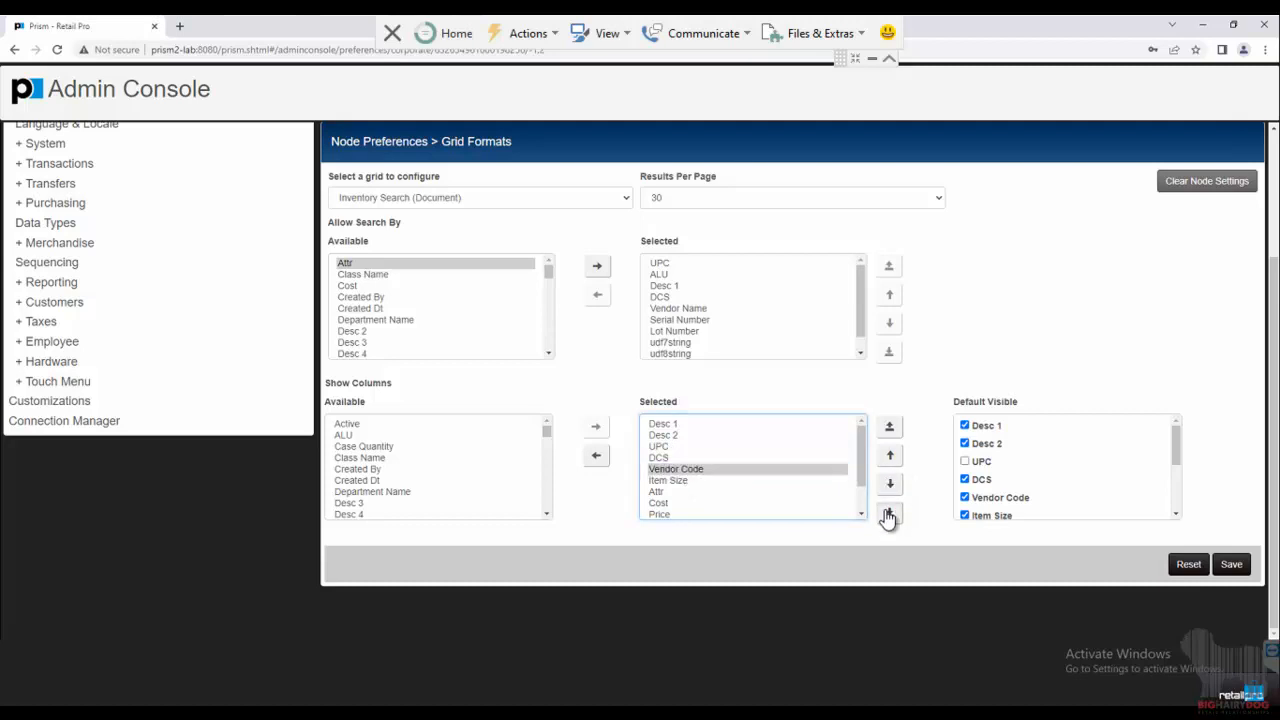
pyautogui.click(662, 426)
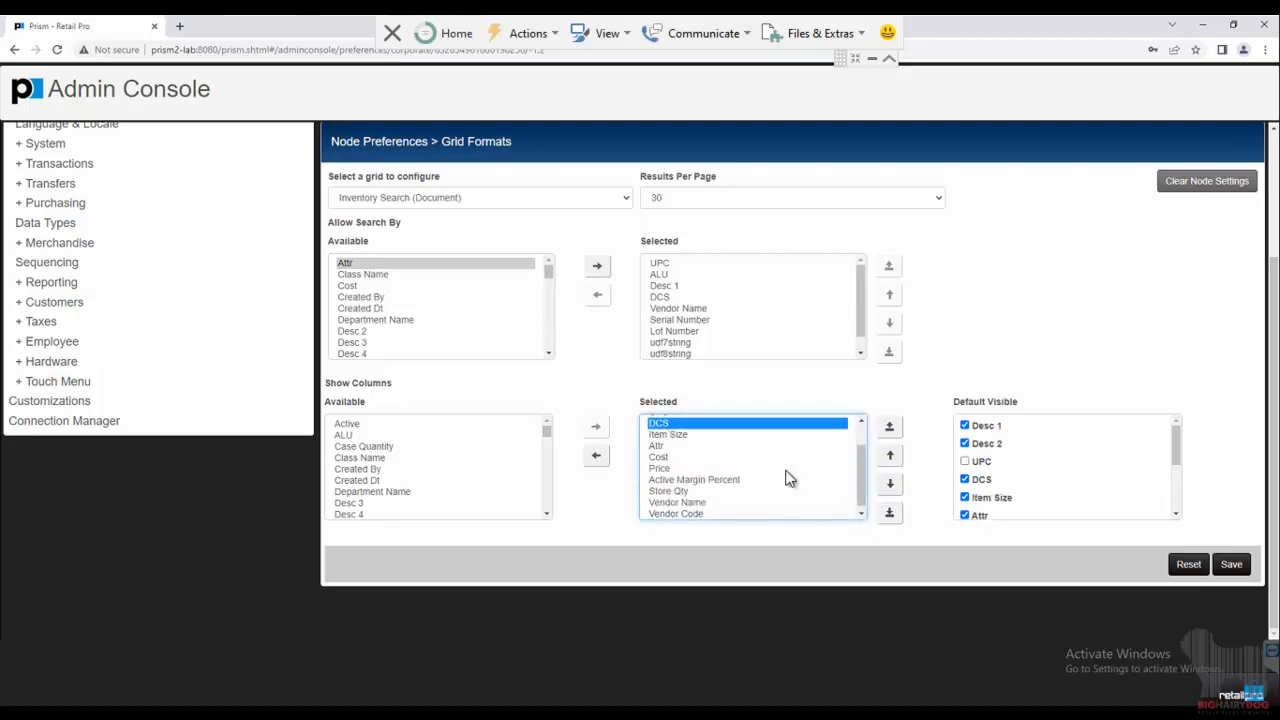
pyautogui.click(891, 485)
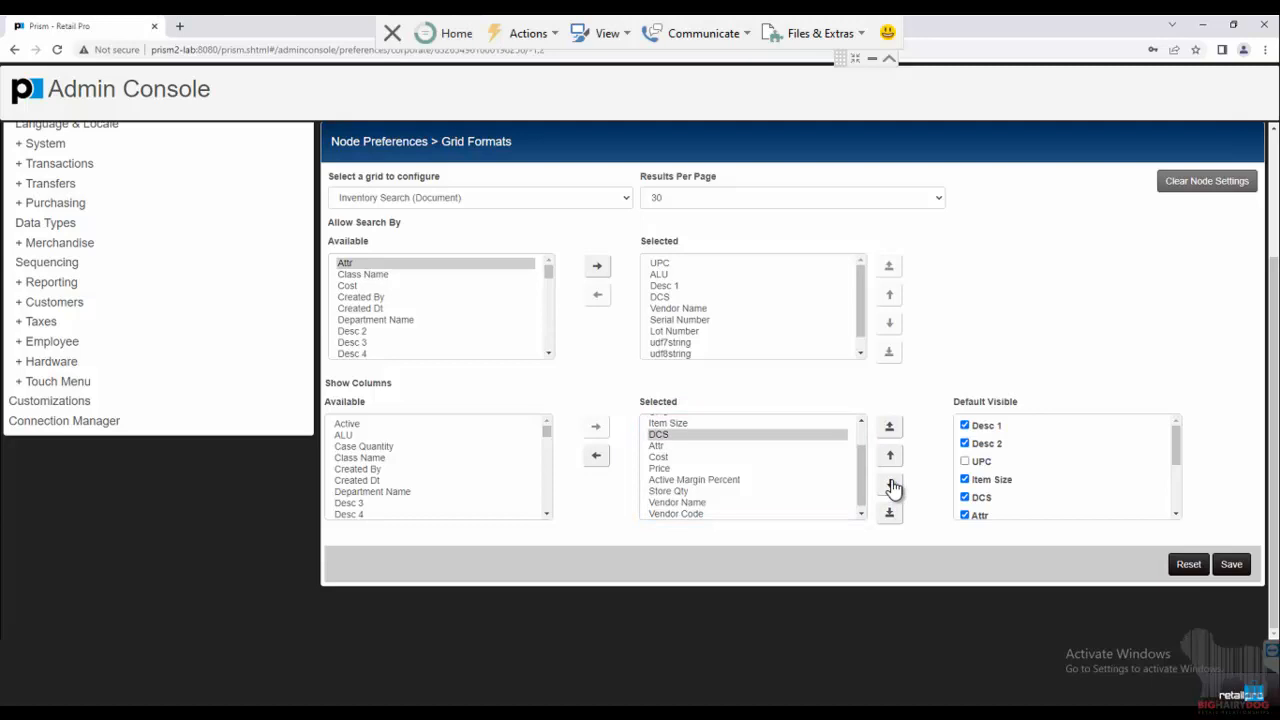
pyautogui.click(892, 514)
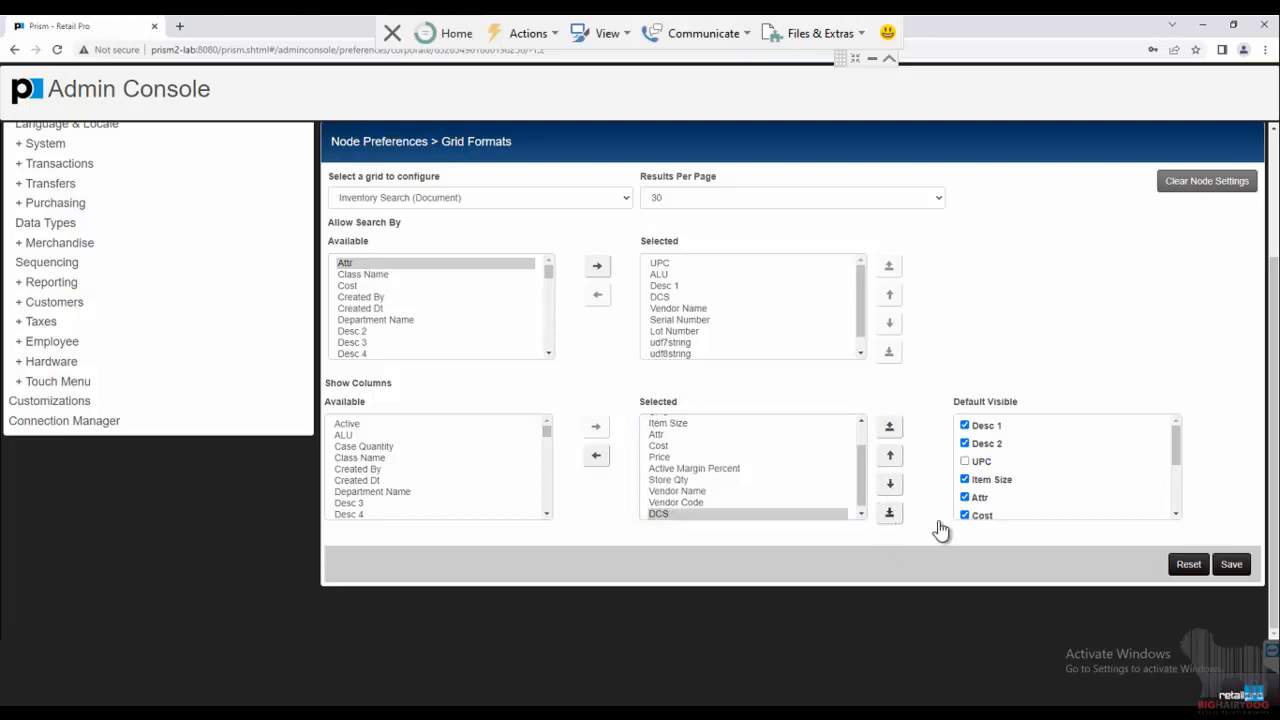
pyautogui.click(1231, 565)
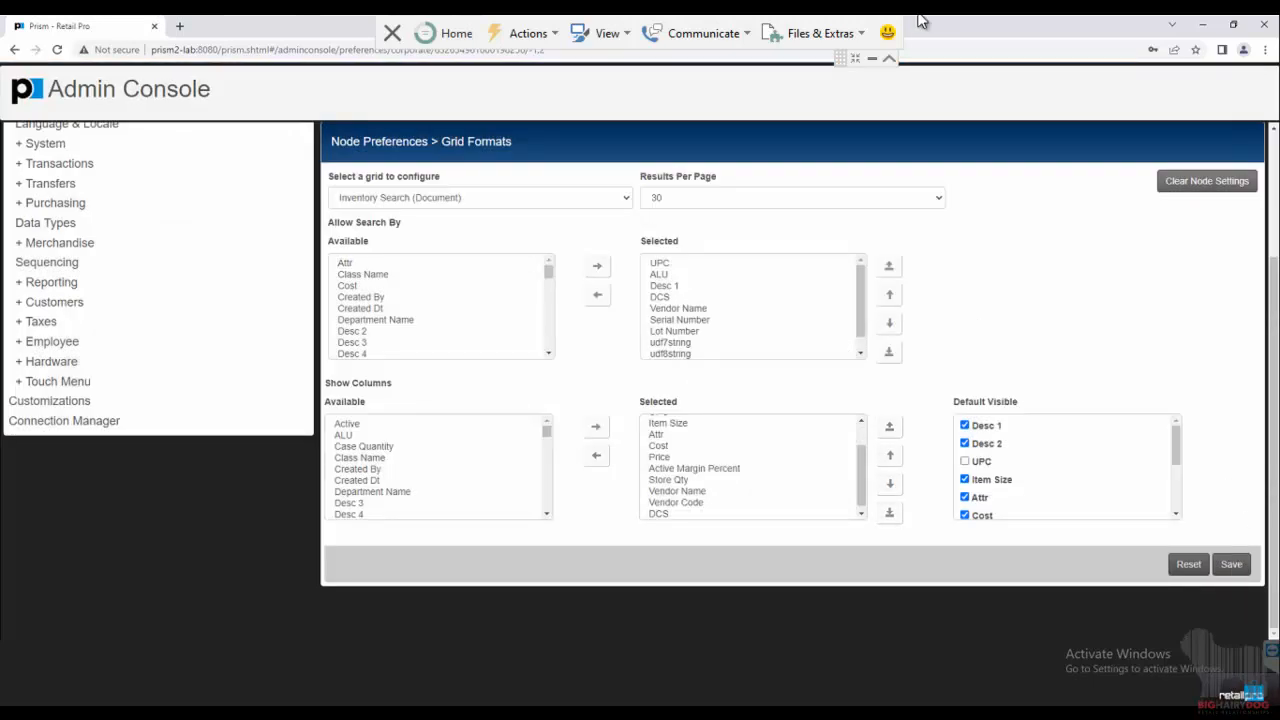
# Log out of Prism and sign back in with the administrator username and password.
pyautogui.click(888, 58)
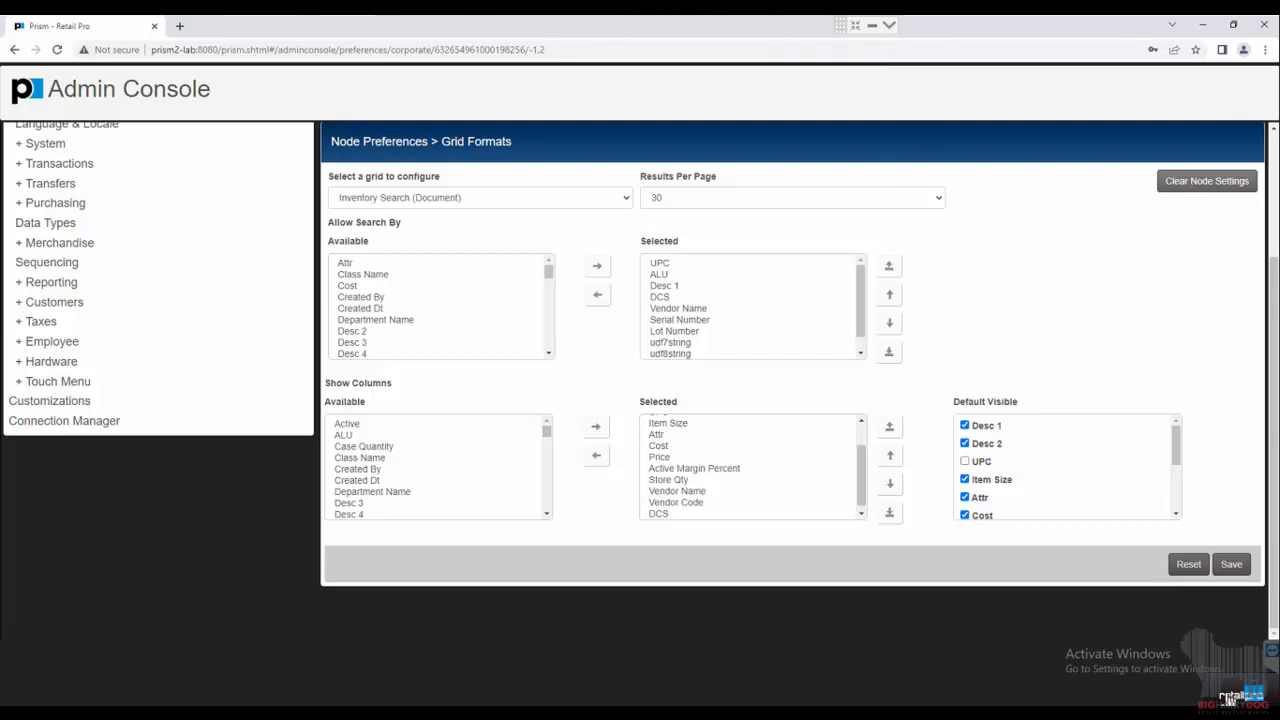
pyautogui.click(1229, 696)
pyautogui.click(1156, 303)
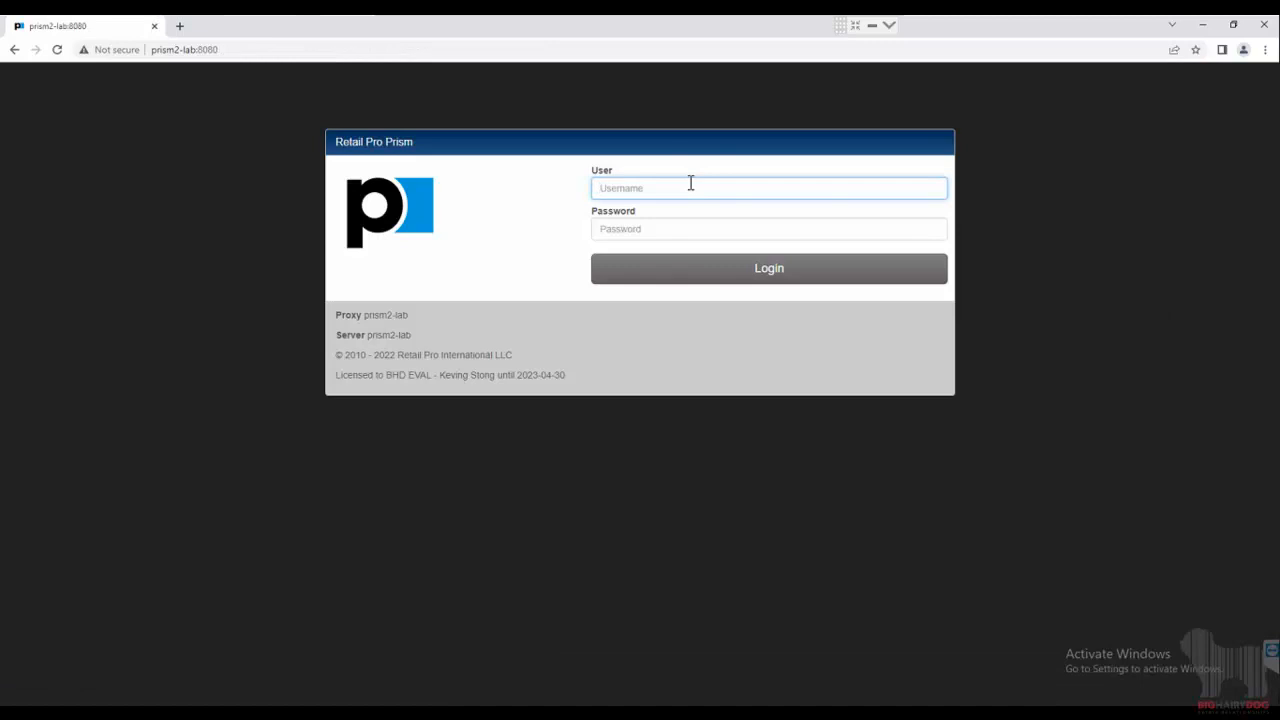
pyautogui.write('sysadmin')
pyautogui.press('Tab')
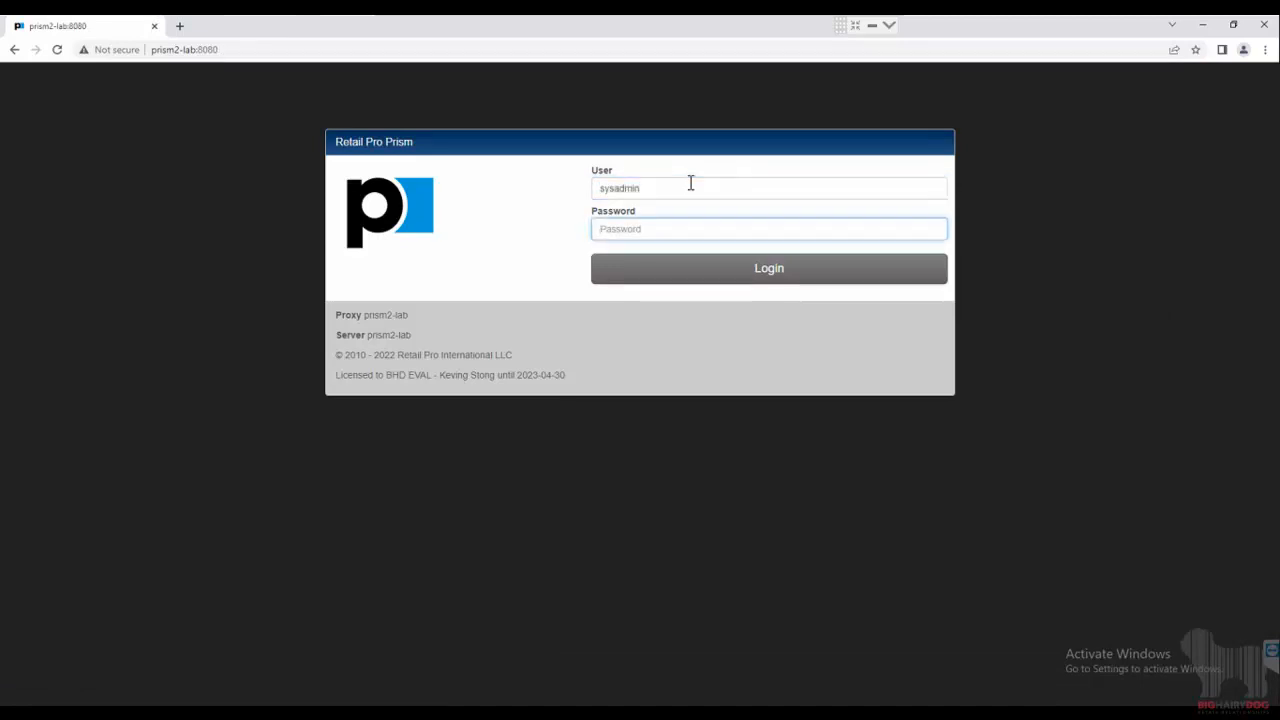
pyautogui.write('sysadmin')
pyautogui.press('Return')
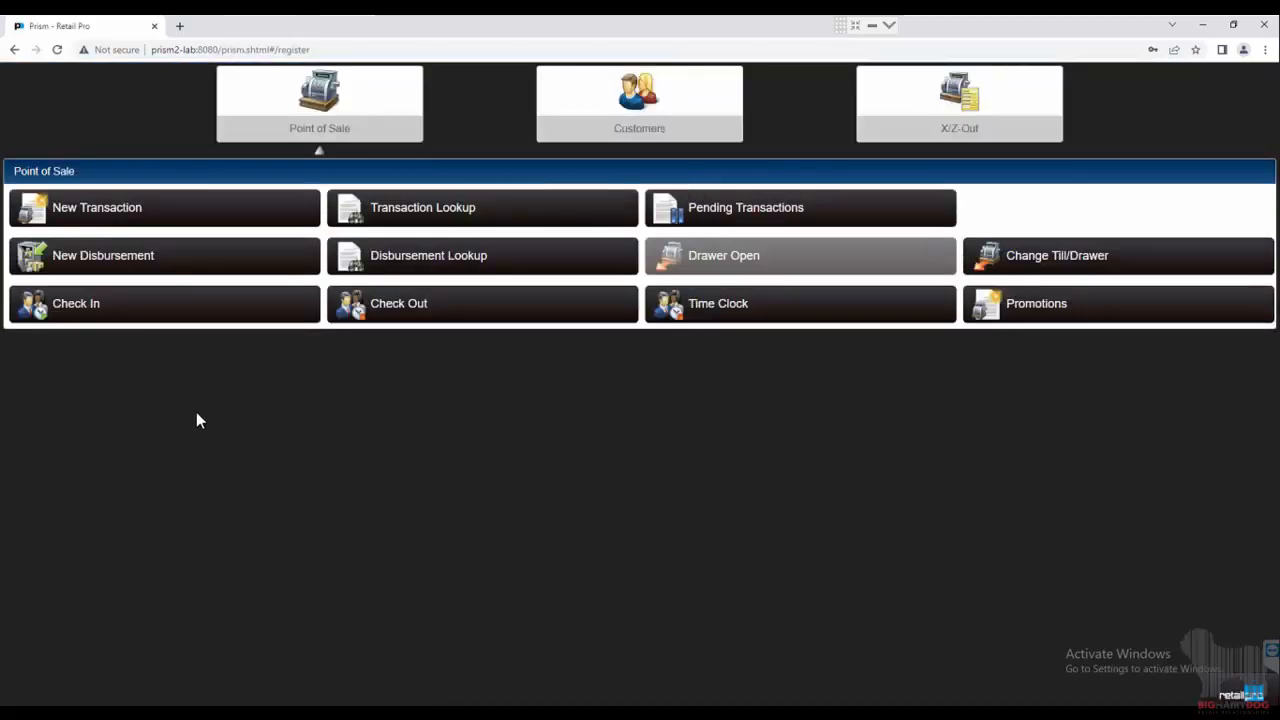
# Start a new sale and run an unfiltered inventory search with the filters collapsed.
pyautogui.click(186, 210)
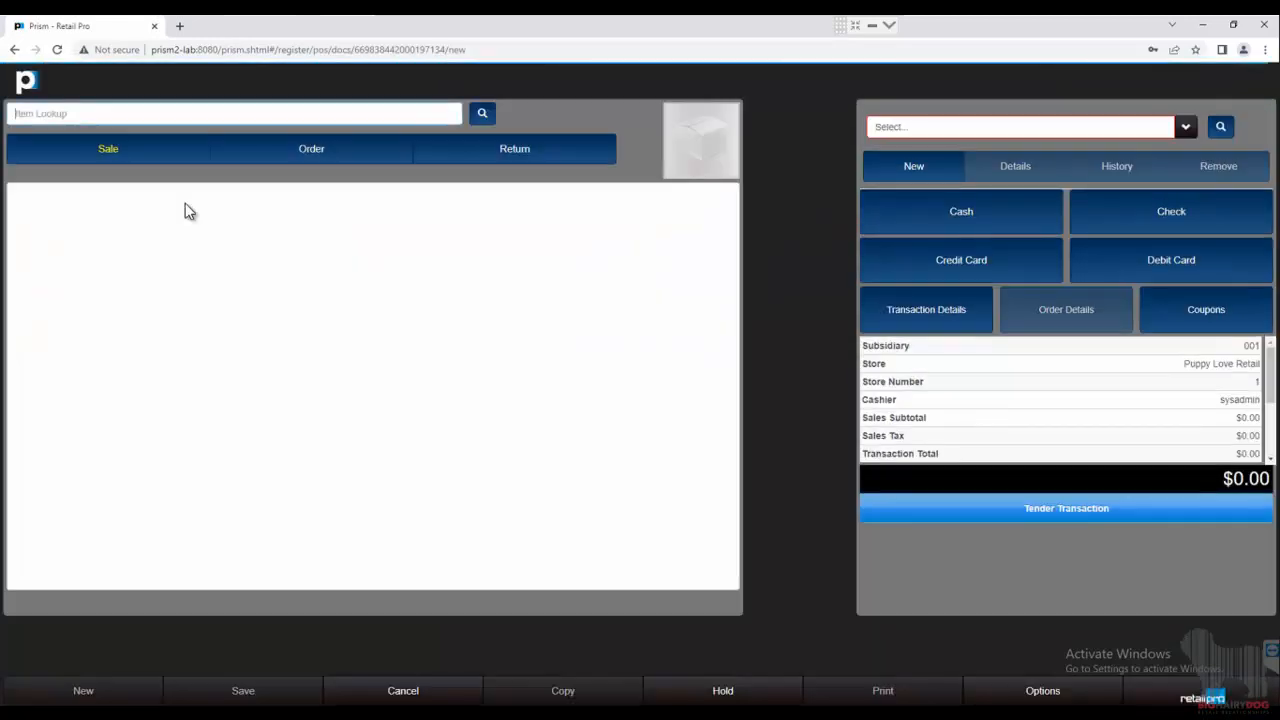
pyautogui.click(486, 115)
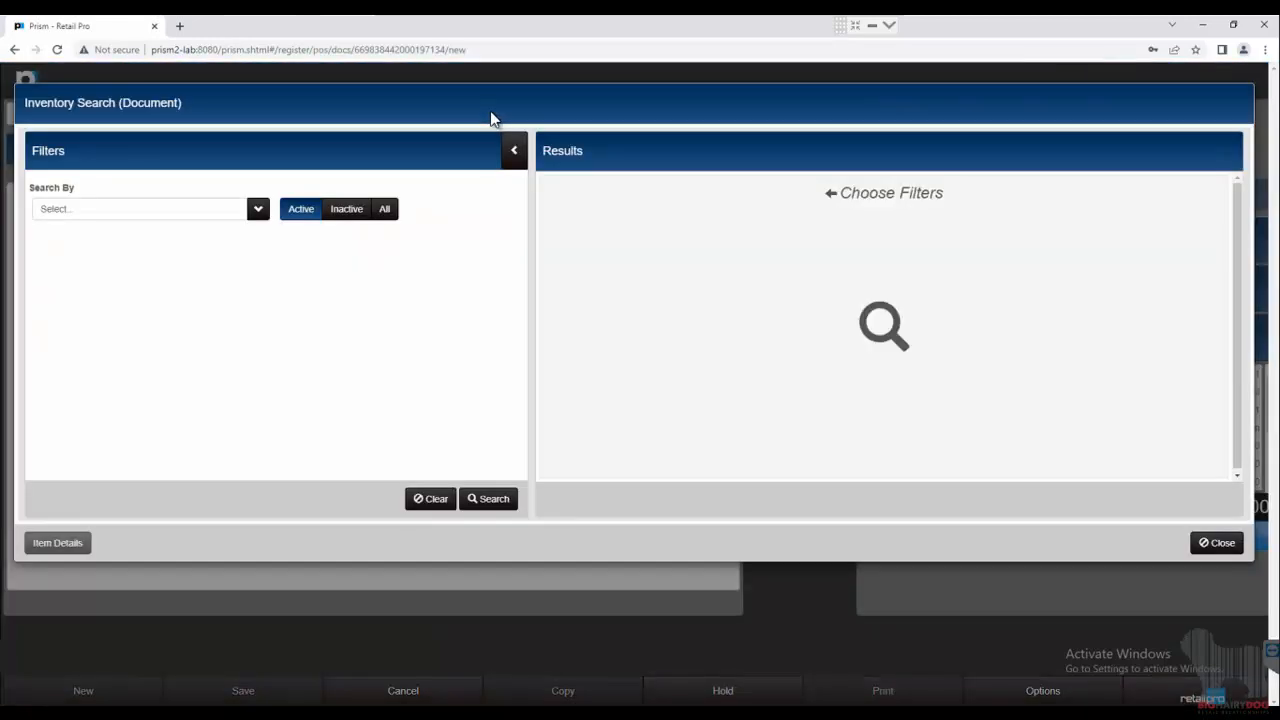
pyautogui.click(493, 499)
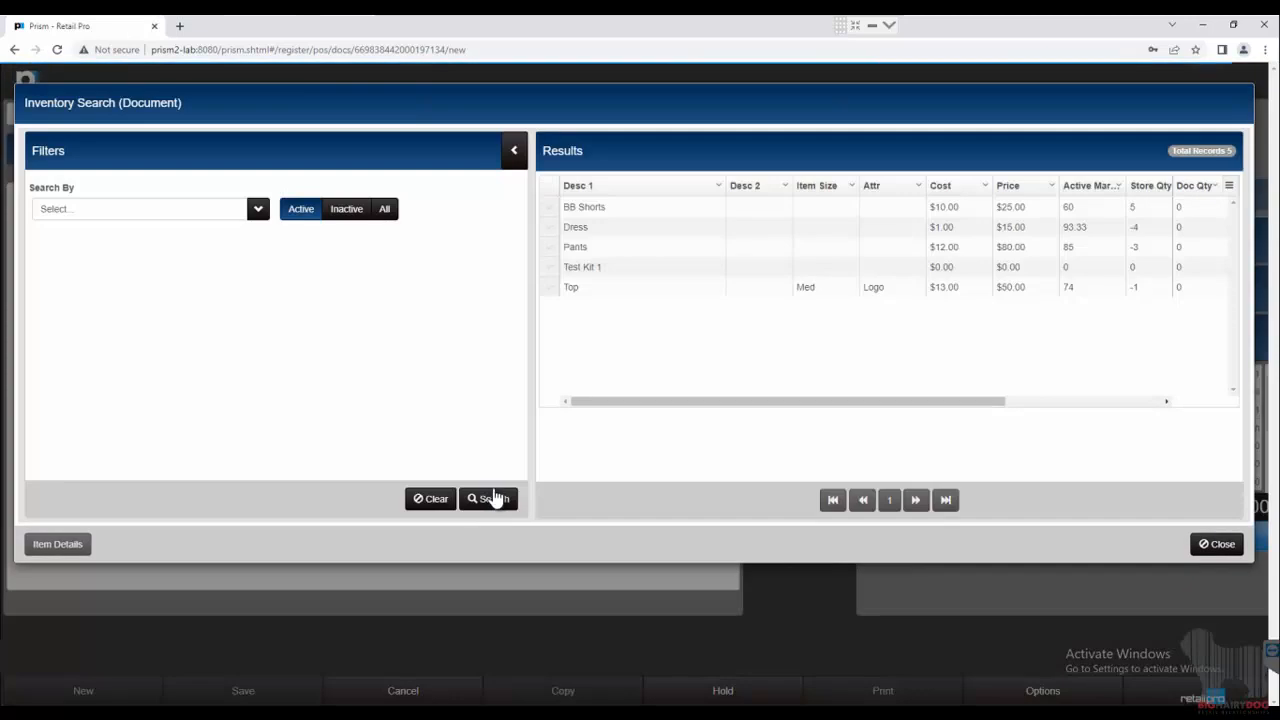
pyautogui.click(513, 152)
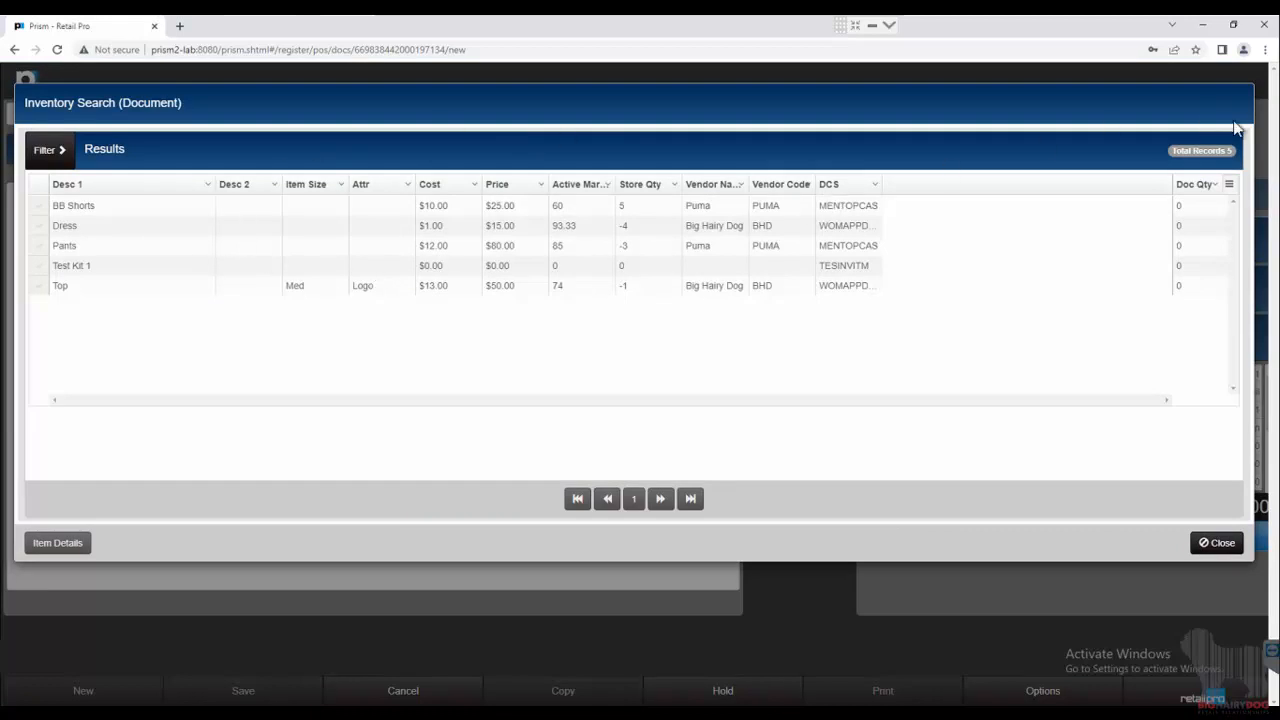
# Show the UPC column briefly from the column menu, hide it again, and close the search.
pyautogui.click(1230, 188)
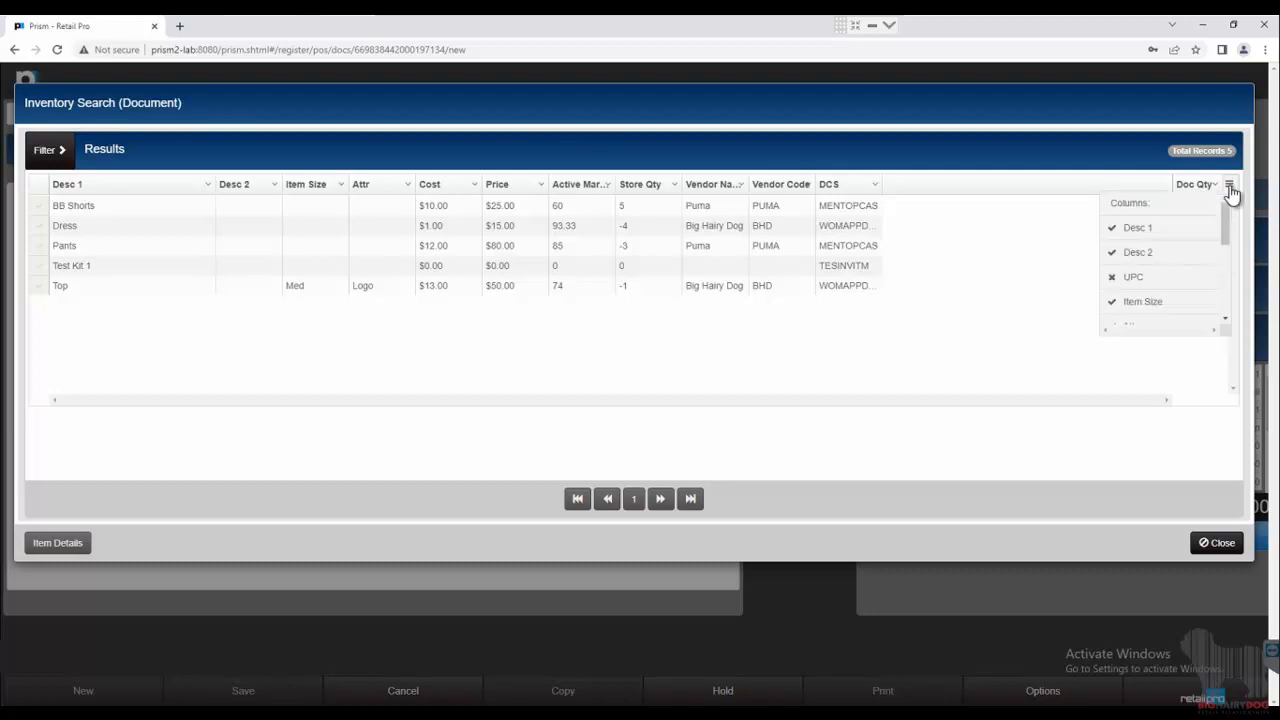
pyautogui.click(1136, 284)
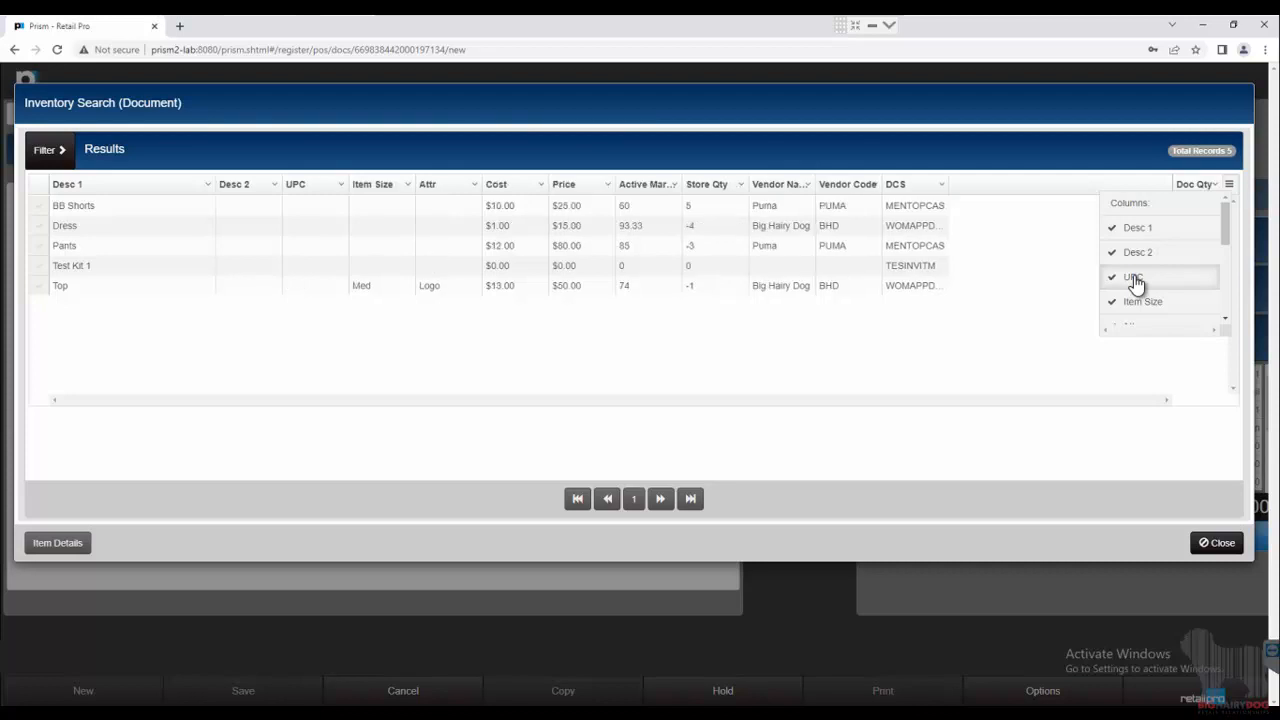
pyautogui.click(1136, 284)
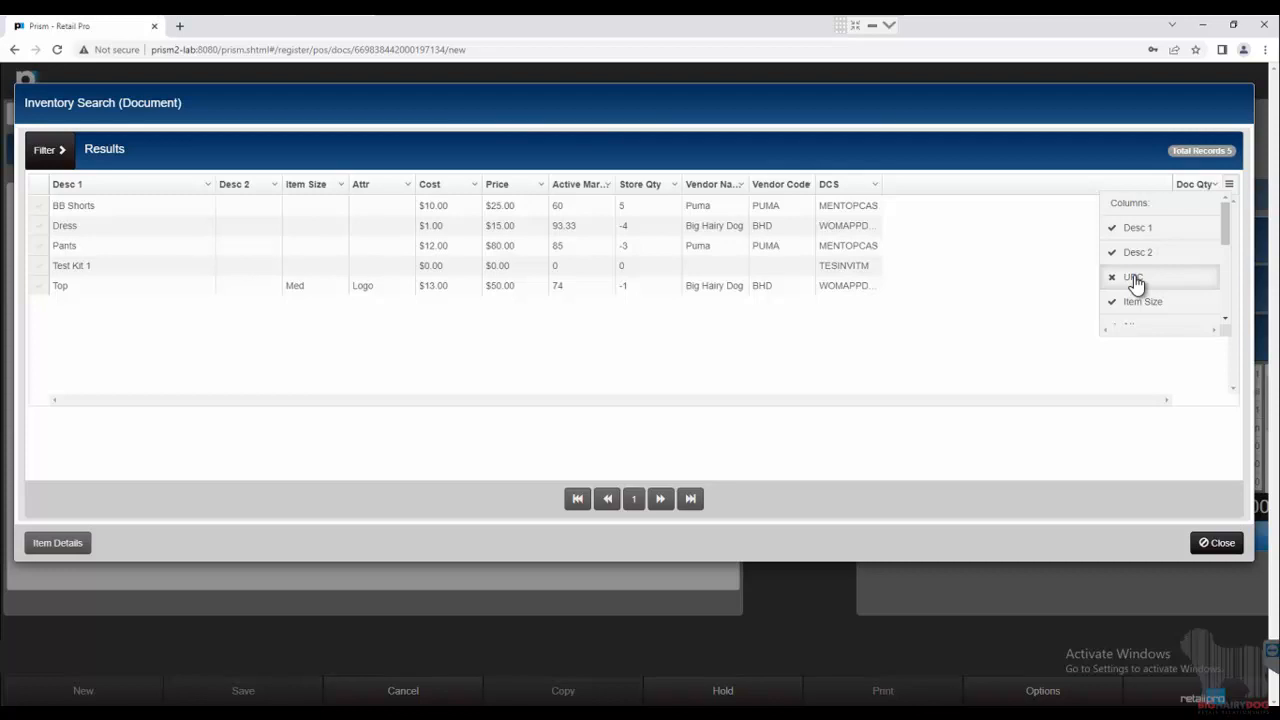
pyautogui.click(1218, 542)
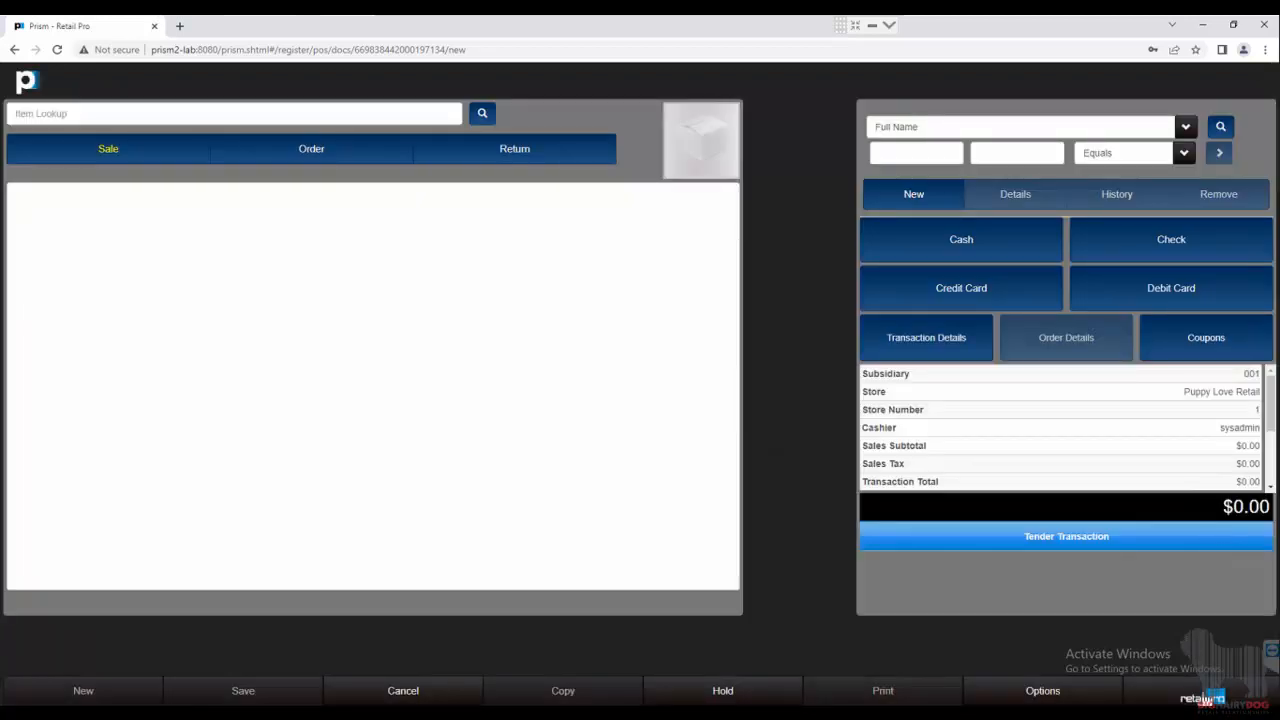
# Return to Administration Console > Node Preferences > Grid Formats and open the grid list.
pyautogui.click(1207, 695)
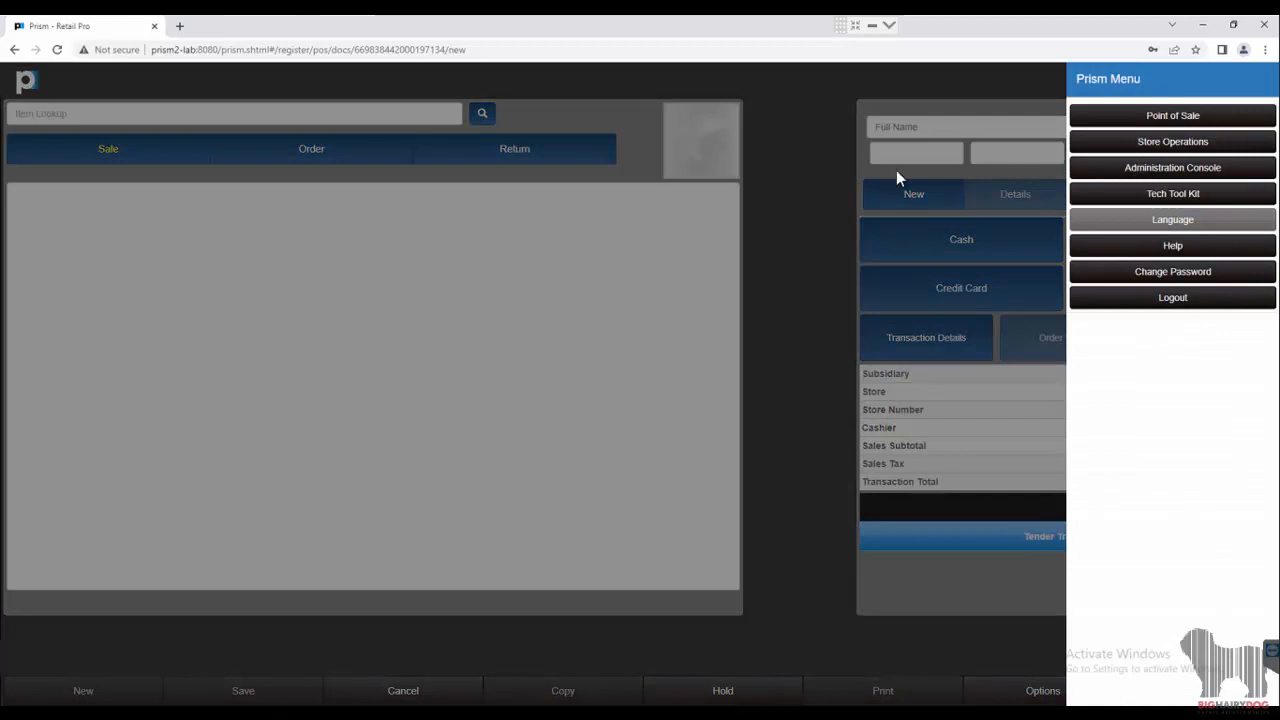
pyautogui.click(1100, 170)
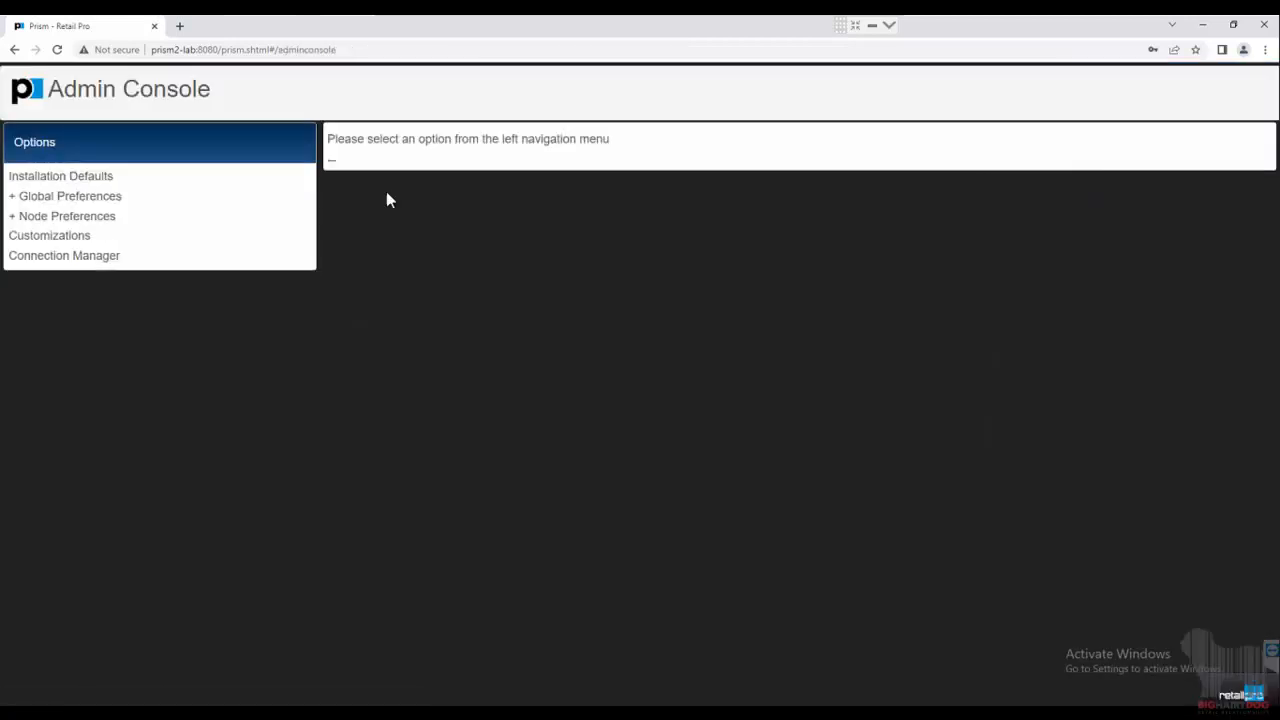
pyautogui.click(48, 218)
pyautogui.click(67, 283)
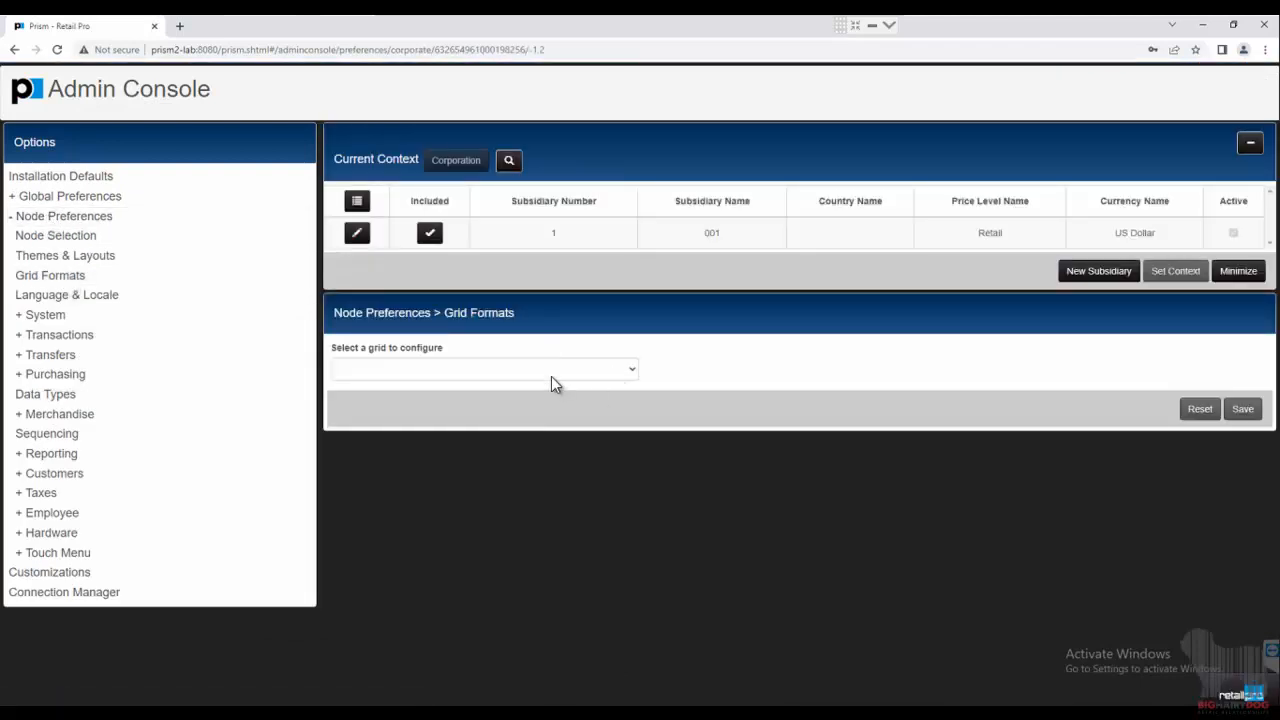
pyautogui.click(543, 370)
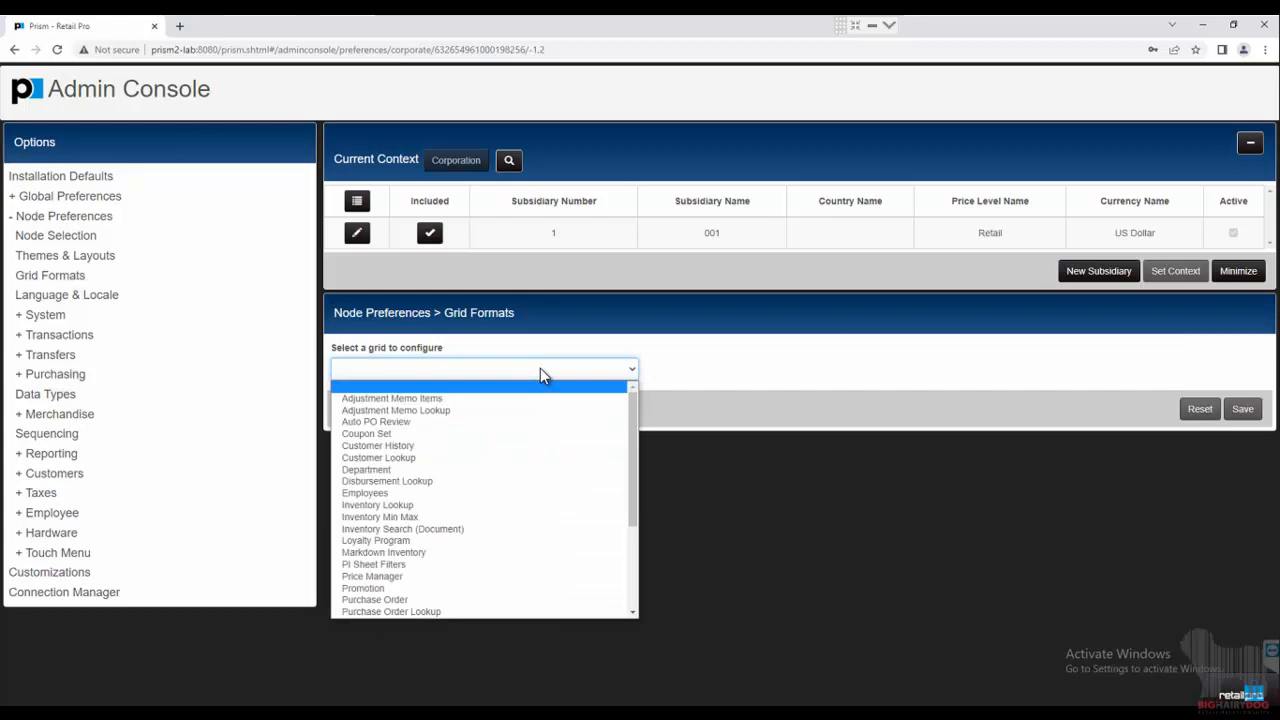
# Select Coupon Set as the grid to configure and look over its search and column lists.
pyautogui.click(419, 434)
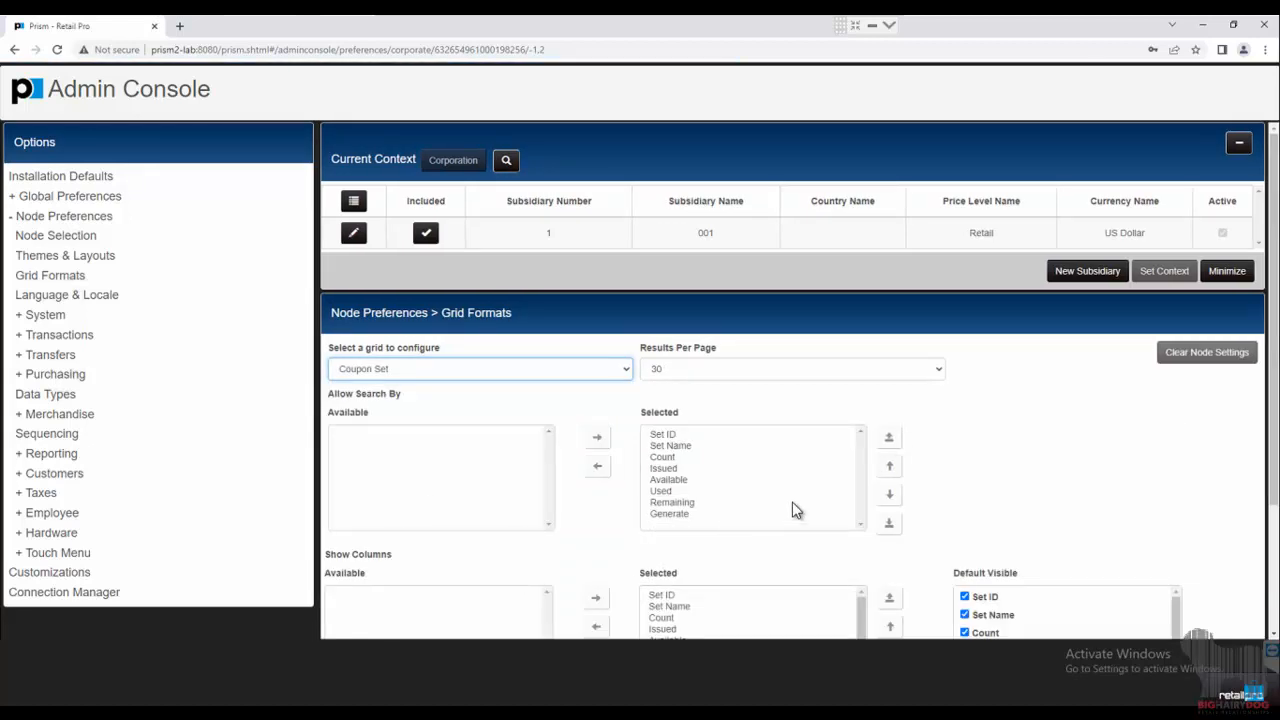
pyautogui.scroll(-2, 792, 508)
pyautogui.scroll(2, 792, 502)
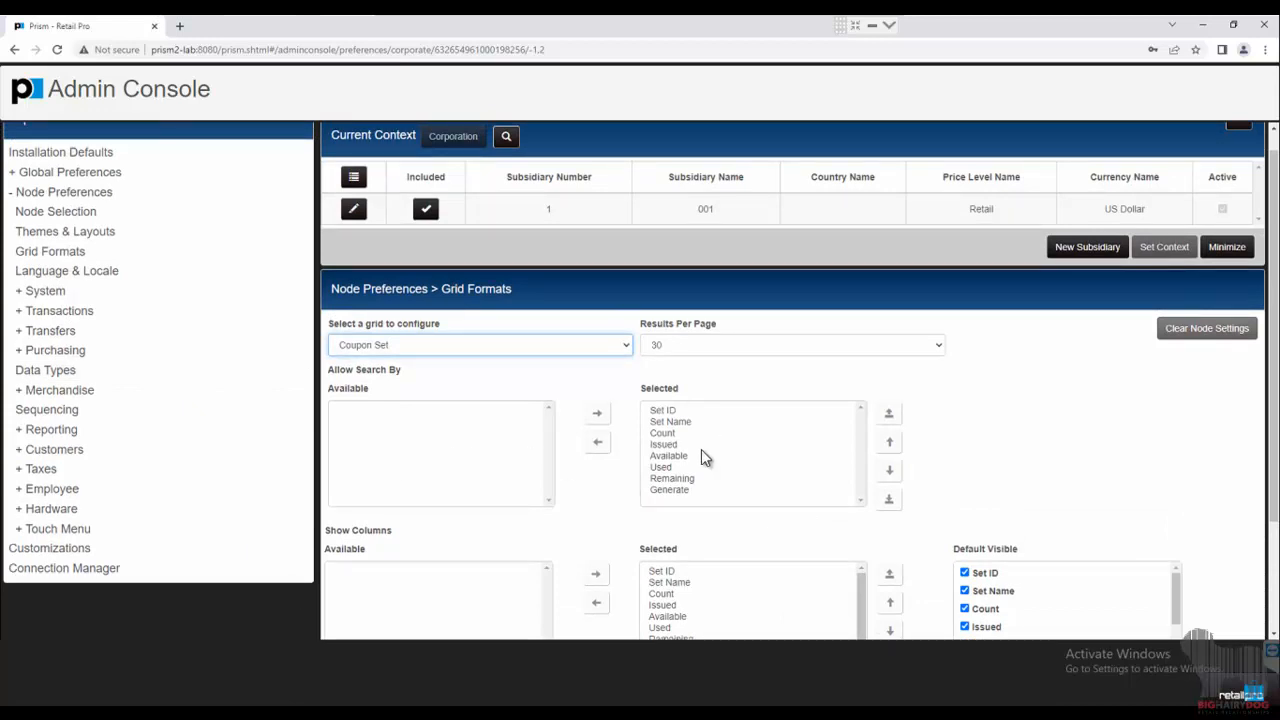
pyautogui.click(625, 345)
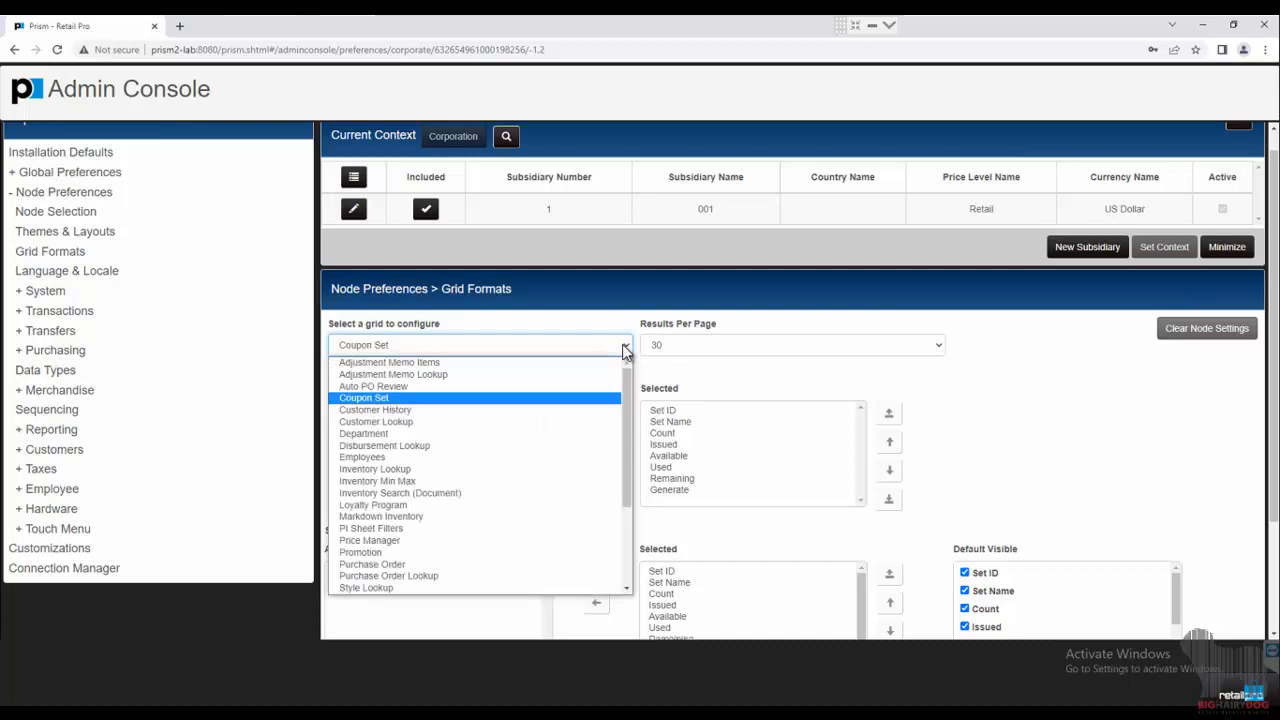
pyautogui.click(731, 393)
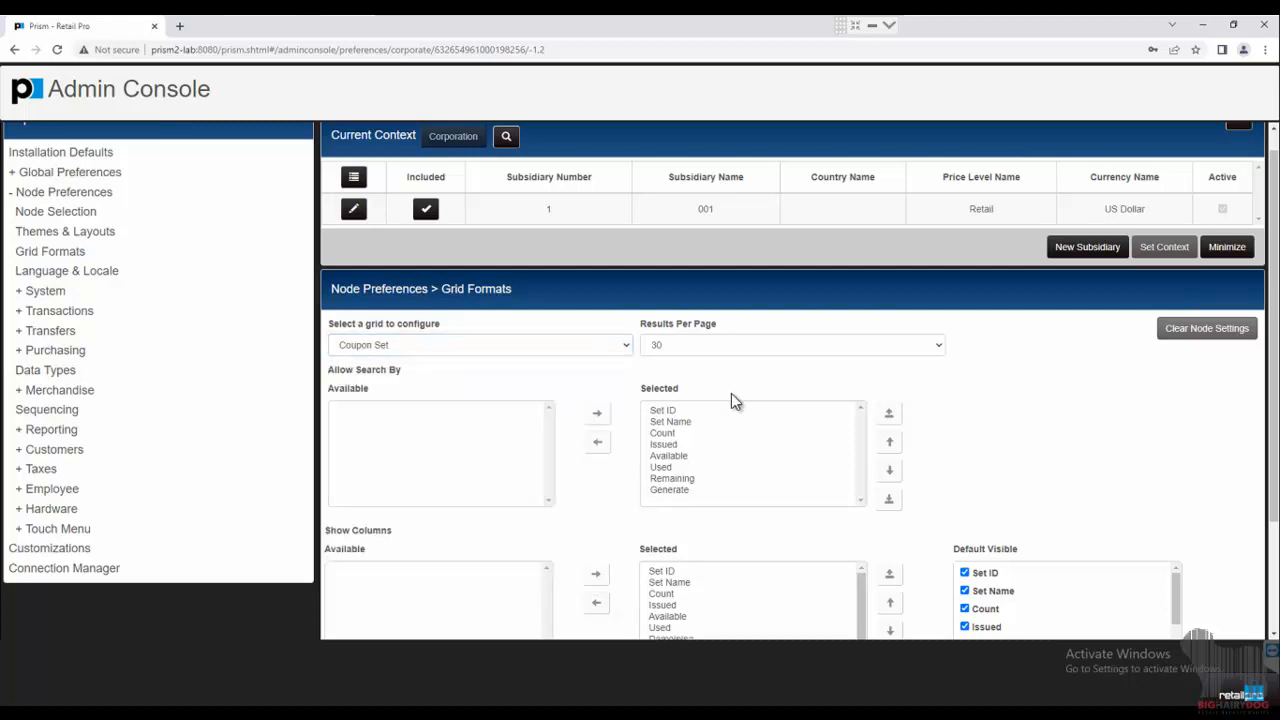